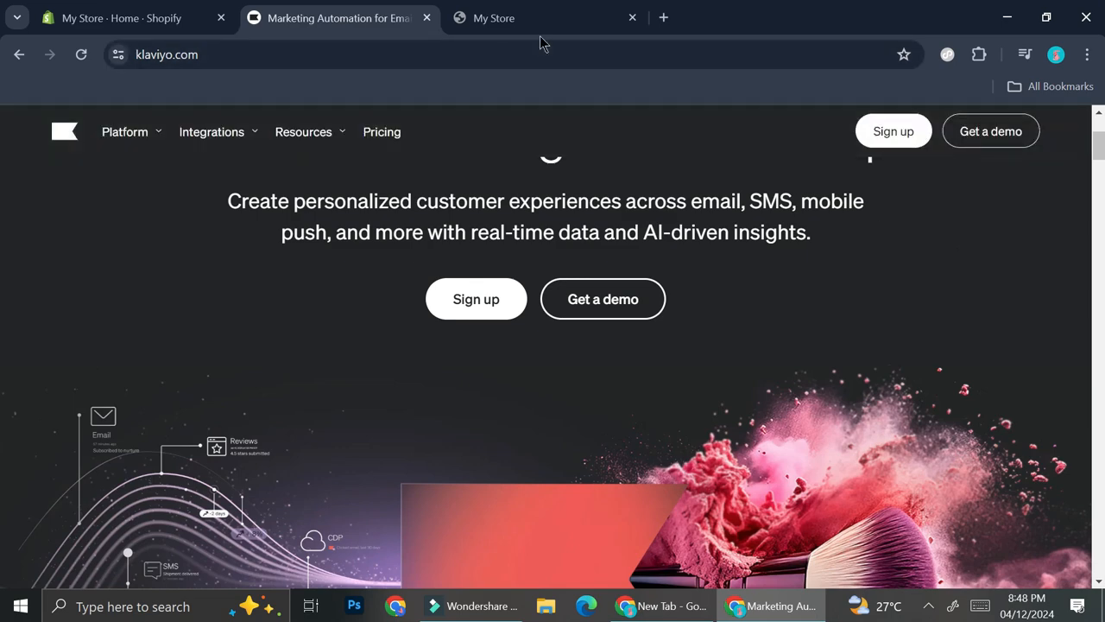
Glance at the Shopify store admin, then open the sign-up form on the Klaviyo website
left_click(145, 10)
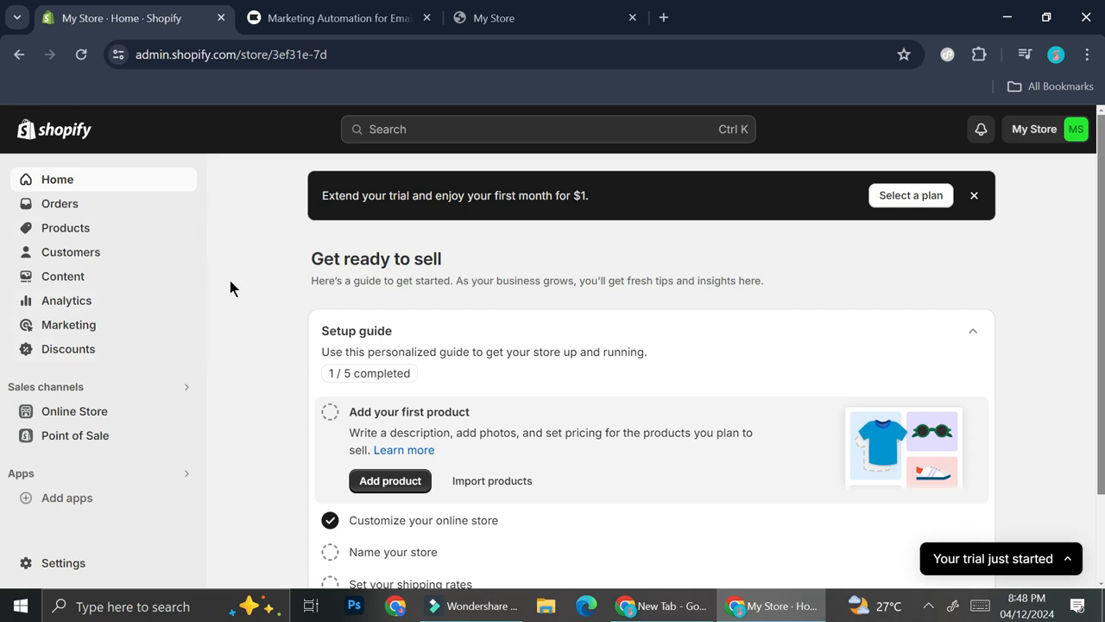
left_click(313, 11)
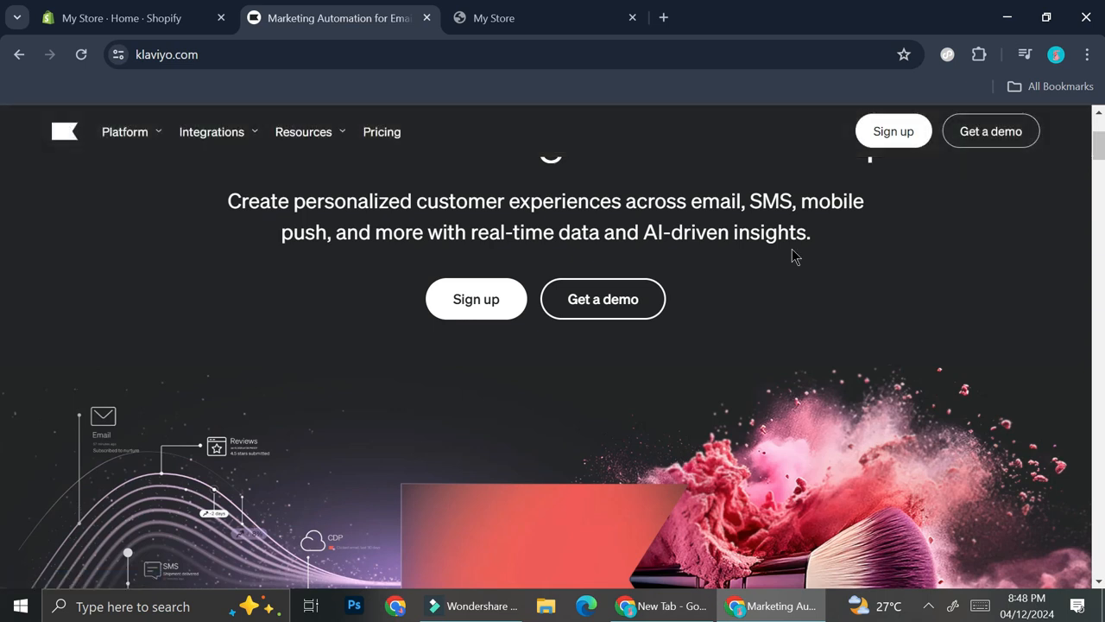
left_click(892, 132)
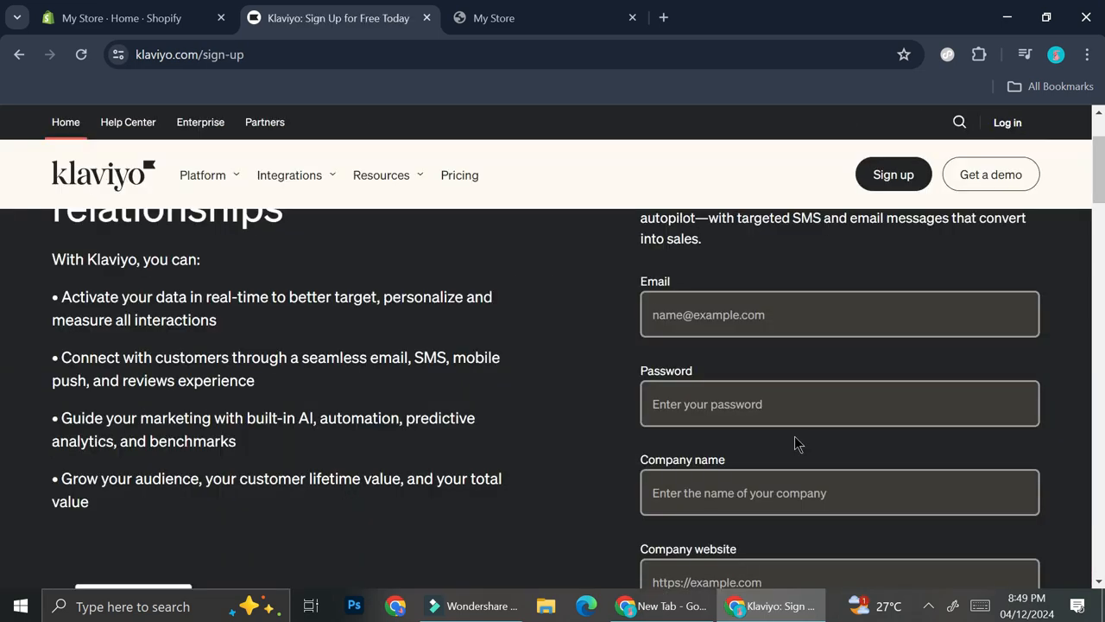
Review the sign-up form's fields, from email and password through company details to the usage question and consent options
scroll(794, 436, "up", 1)
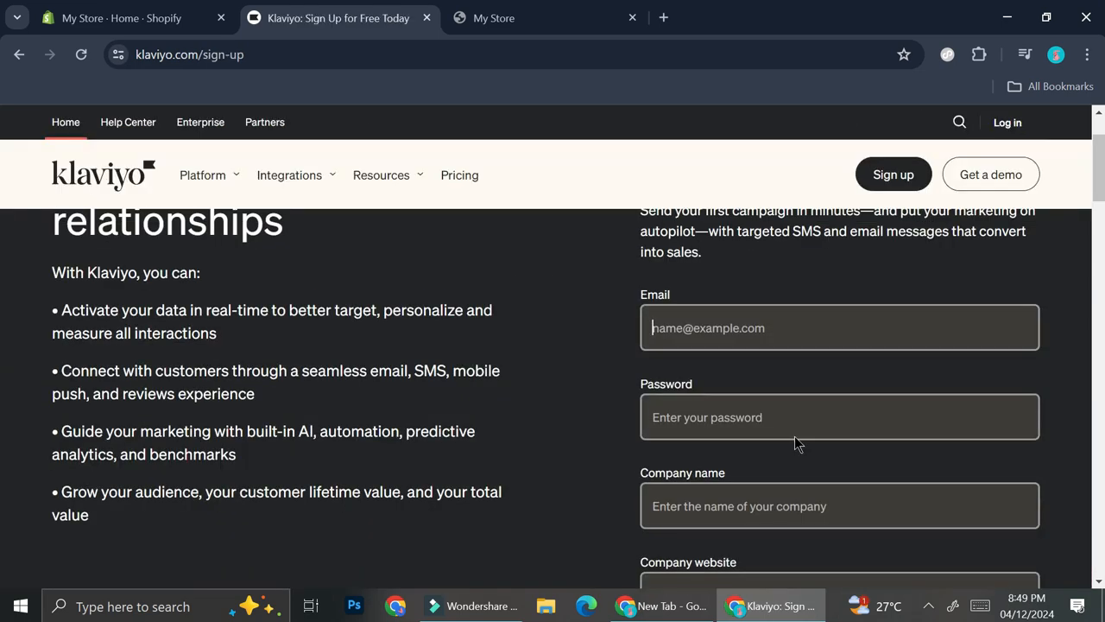
scroll(794, 436, "up", 1)
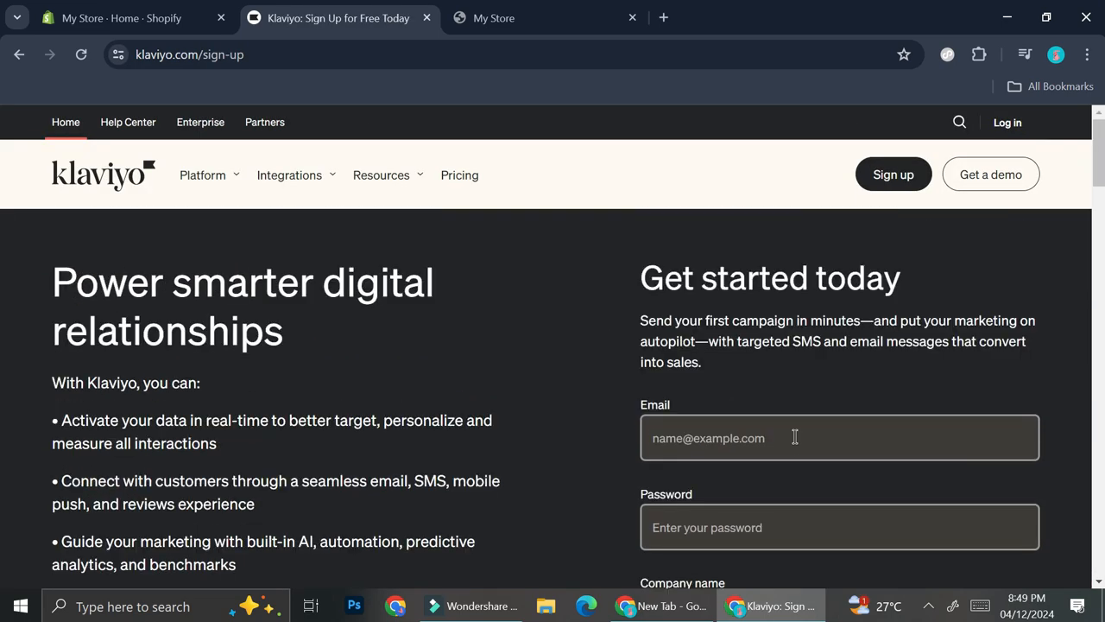
scroll(794, 436, "down", 1)
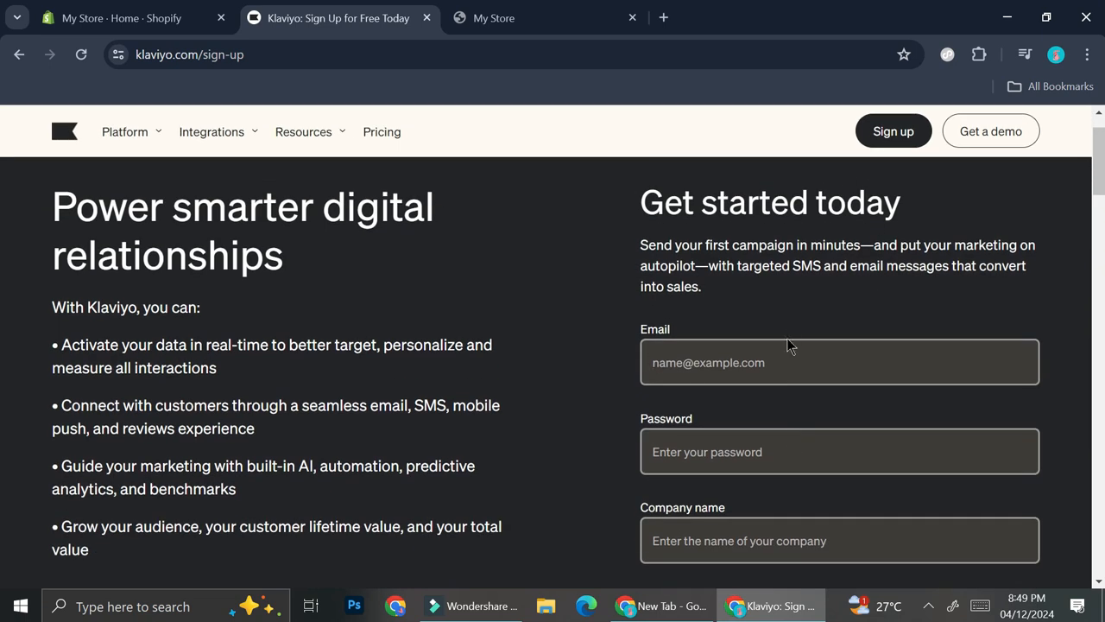
scroll(786, 338, "down", 1)
scroll(786, 337, "down", 1)
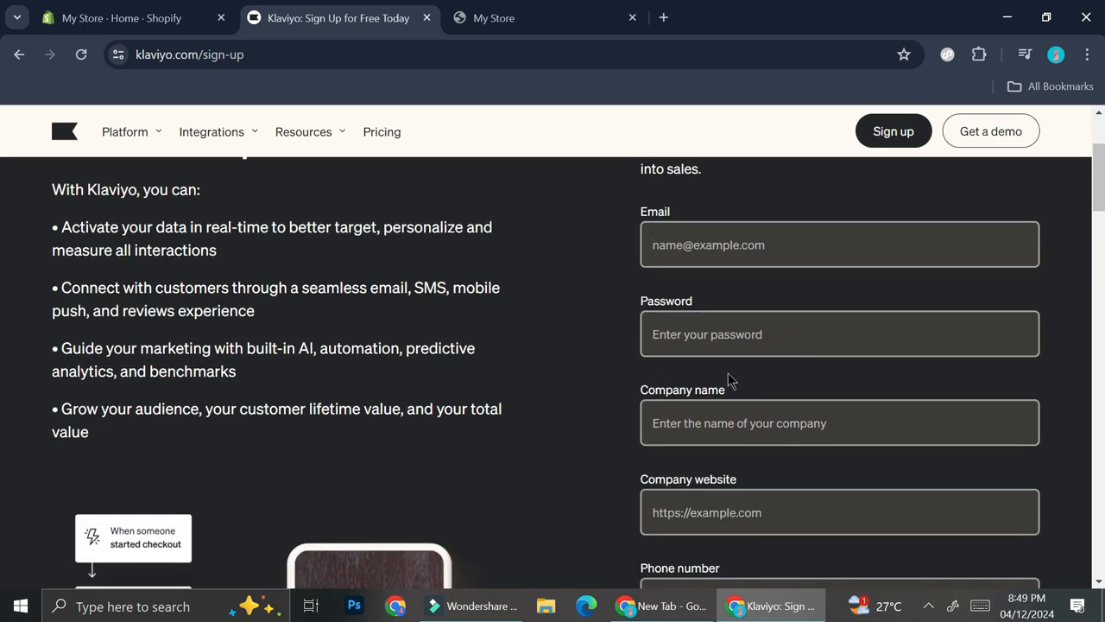
scroll(729, 386, "down", 1)
scroll(730, 387, "down", 2)
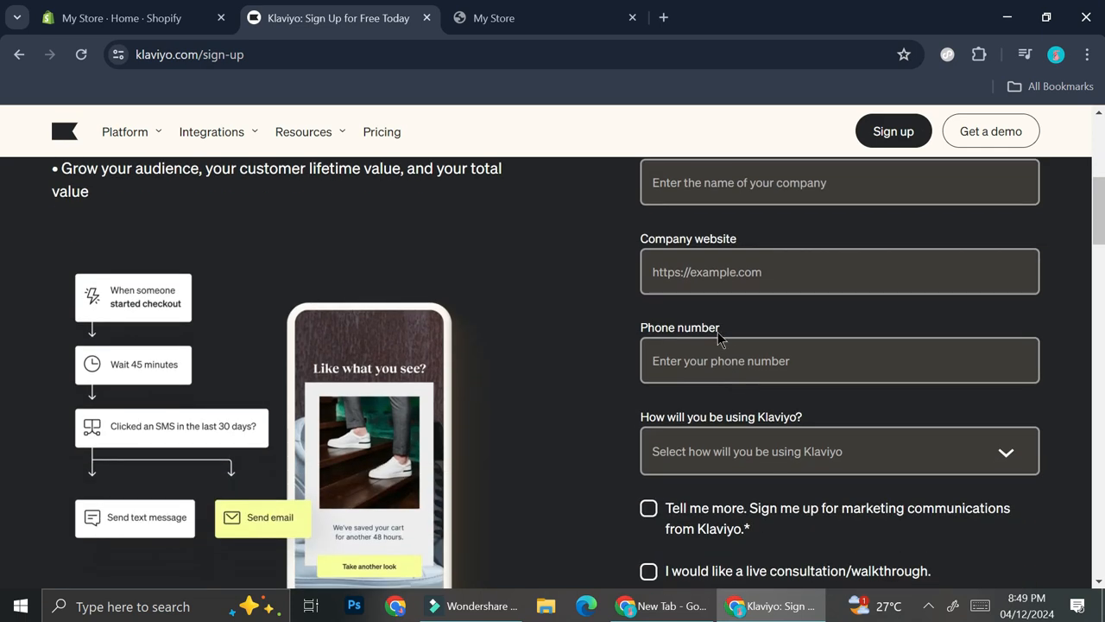
scroll(724, 367, "down", 1)
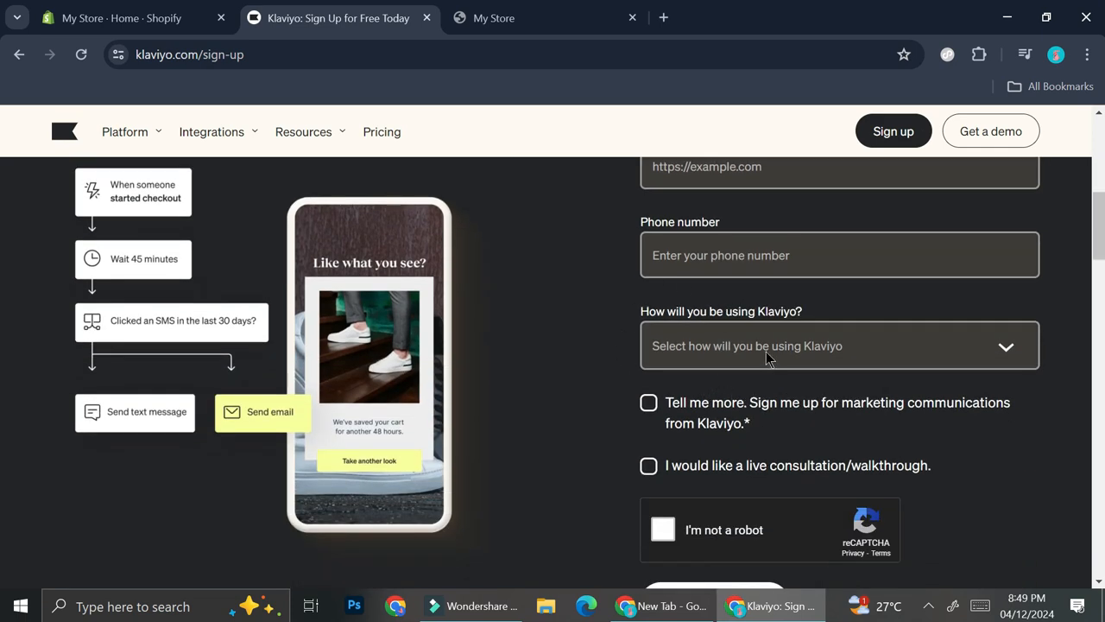
scroll(756, 321, "up", 2)
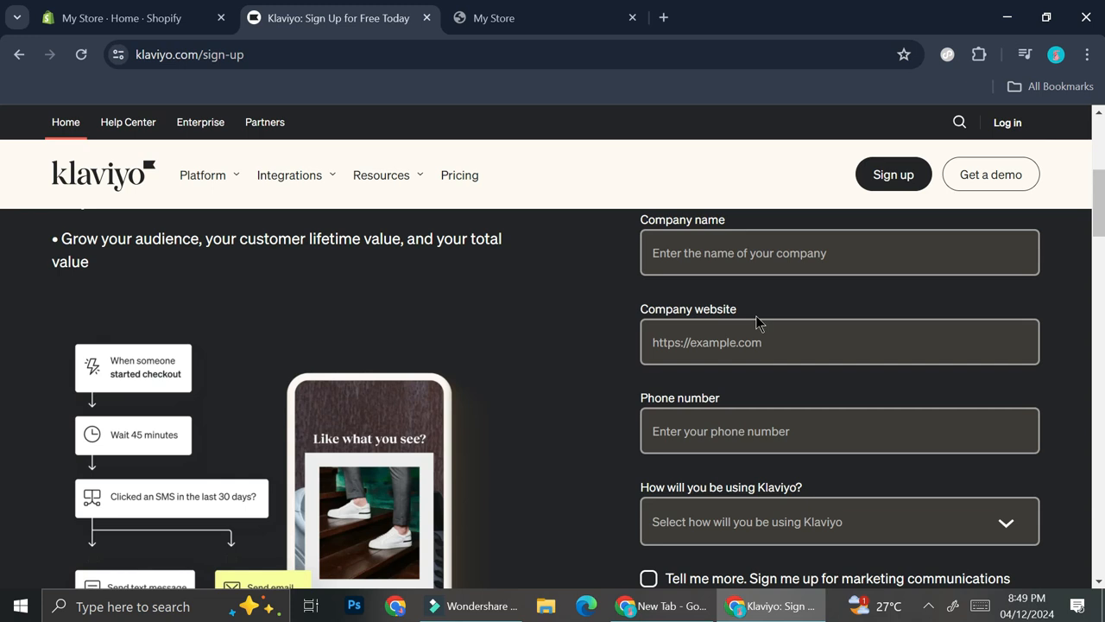
scroll(756, 321, "up", 1)
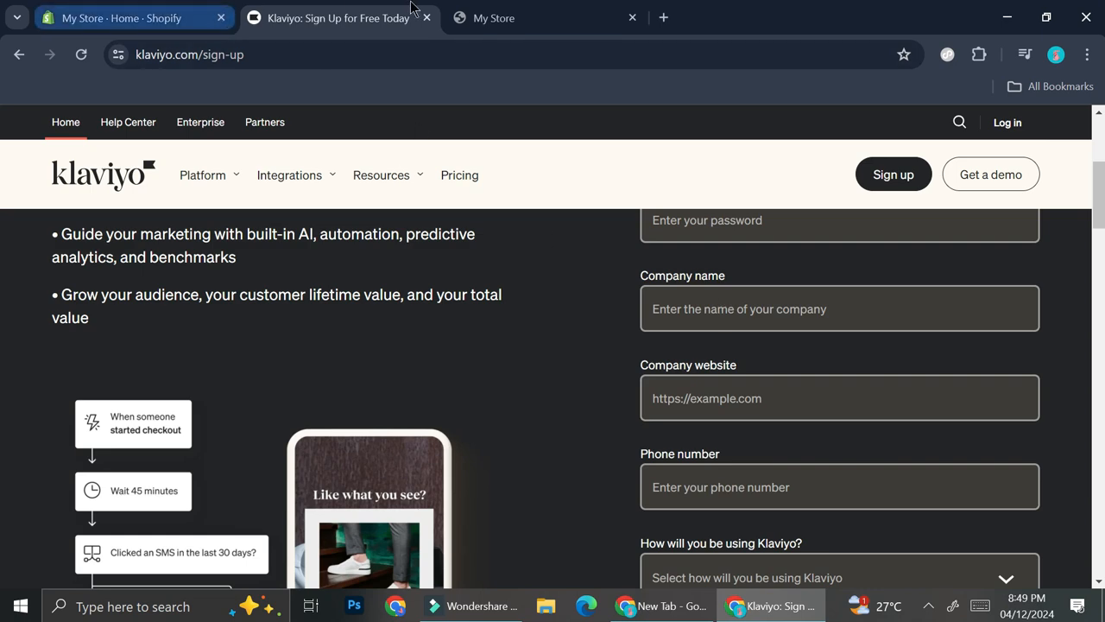
Check the brand name on the storefront and enter "Eyes of The Moon" as the company name in the sign-up form
left_click(460, 12)
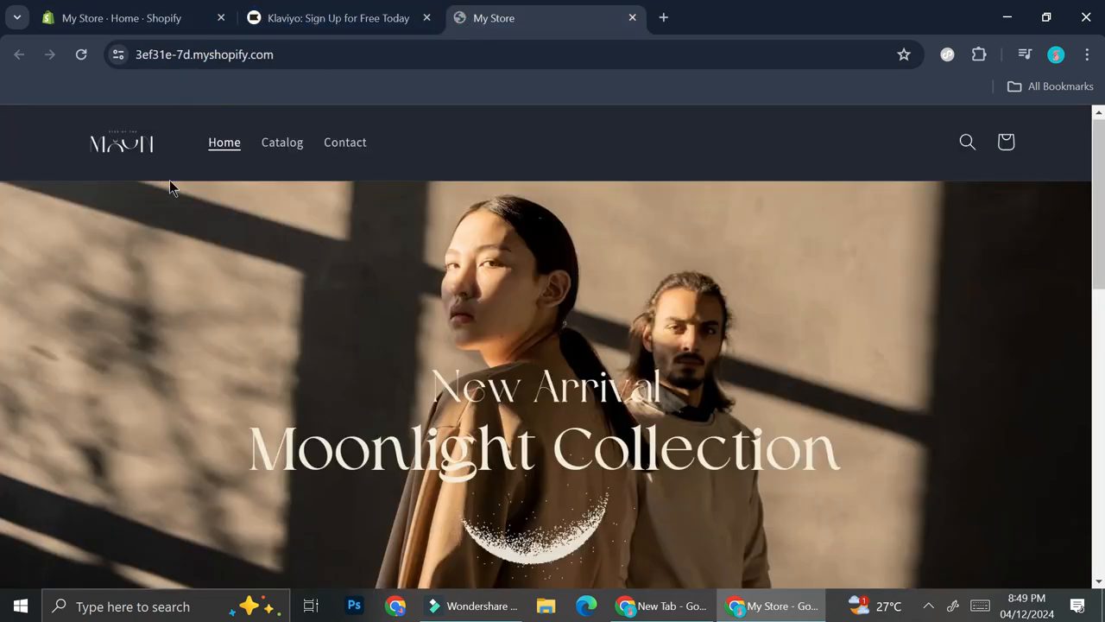
left_click(332, 11)
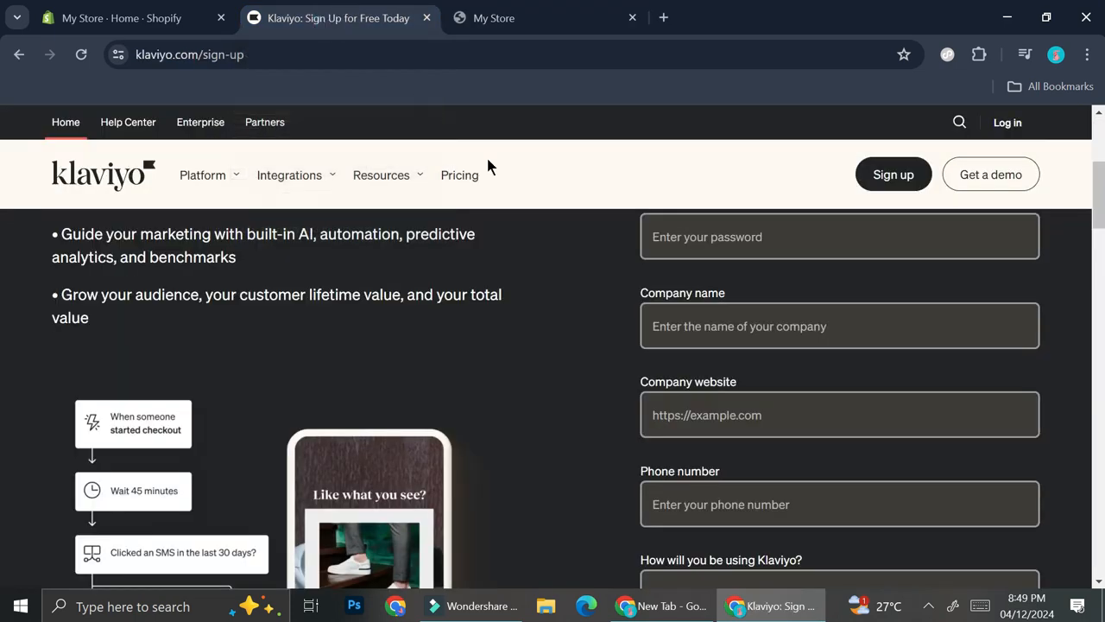
left_click(720, 312)
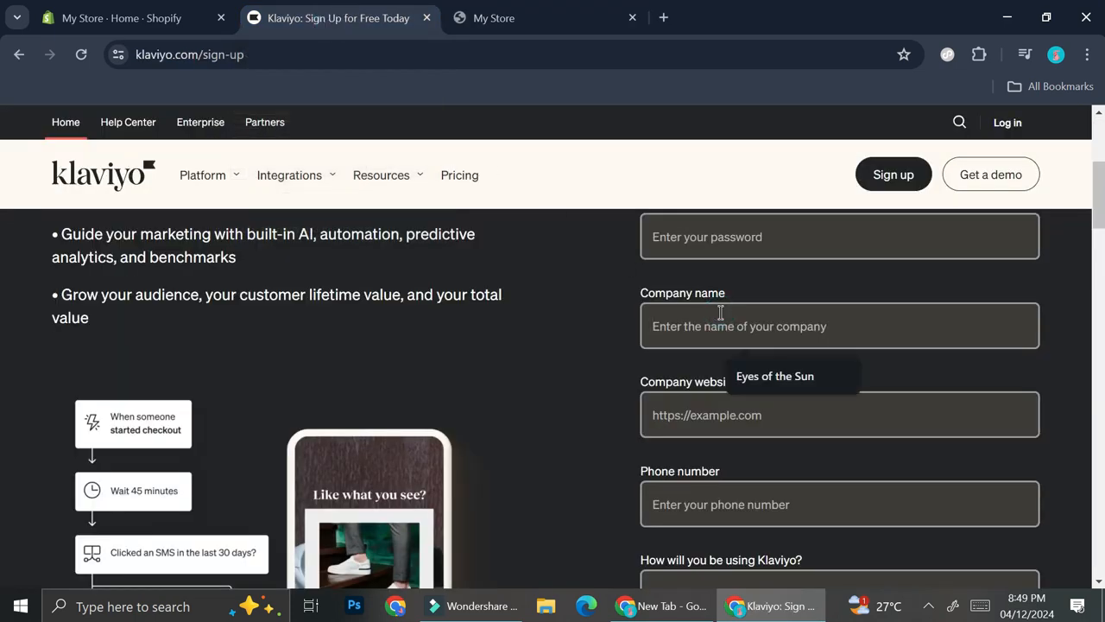
type("Eyes of The Moon")
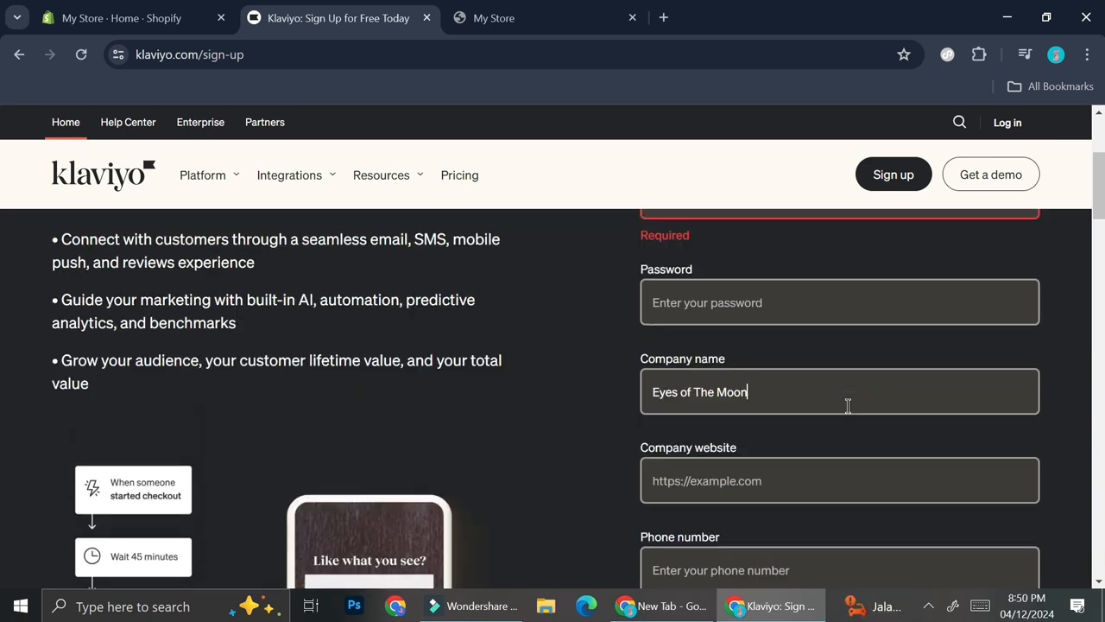
scroll(848, 406, "up", 1)
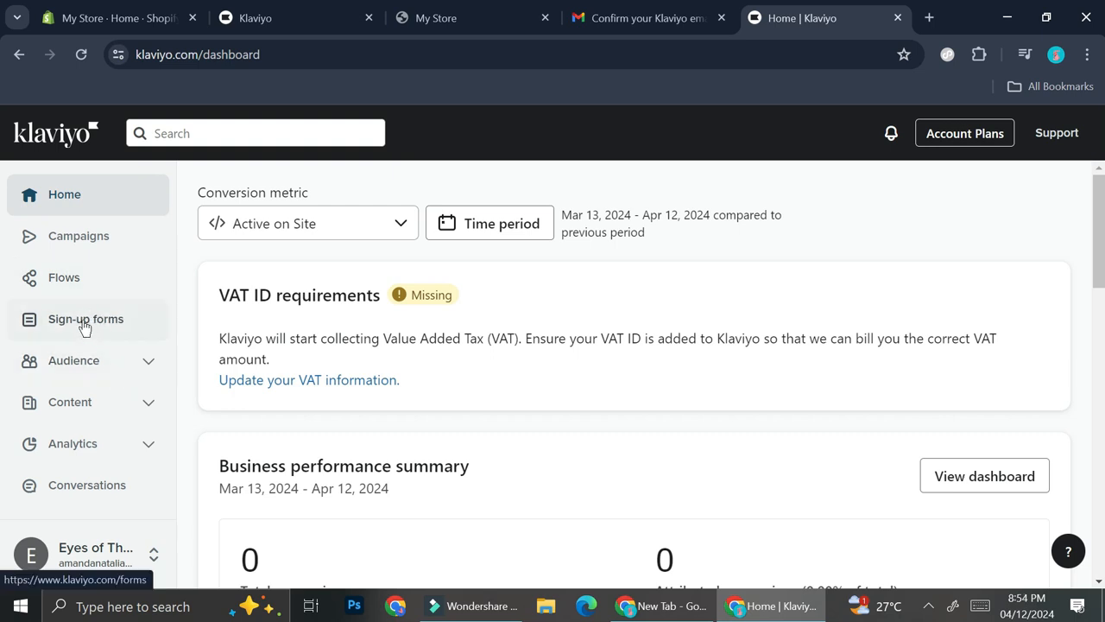
Look through the Audience section's entries on the dashboard and close the Klaviyo email confirmation page
left_click(73, 373)
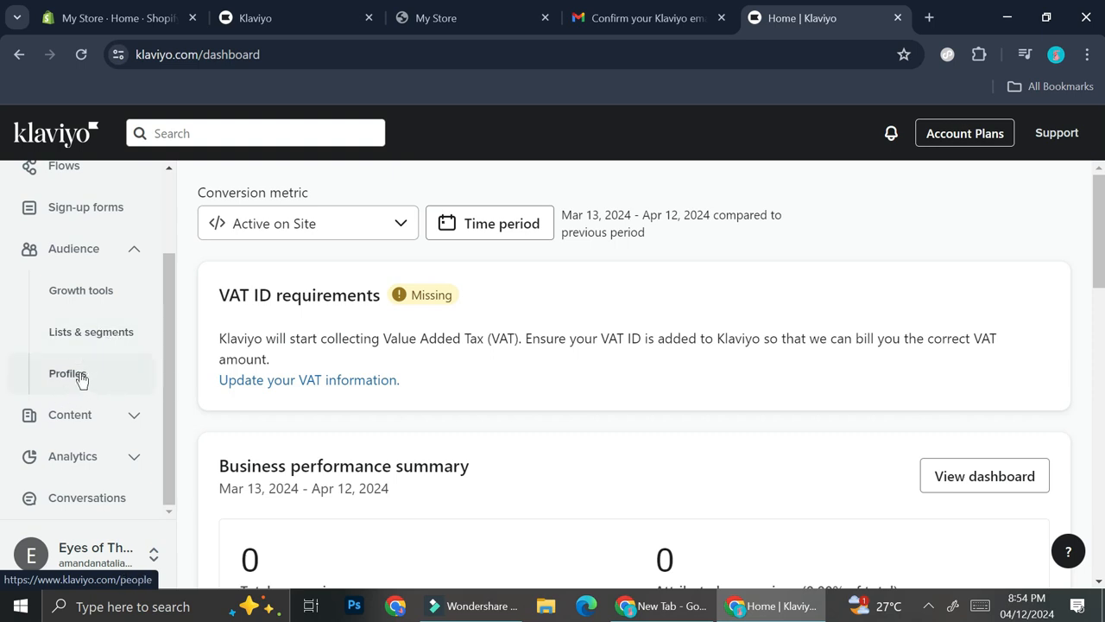
left_click(123, 257)
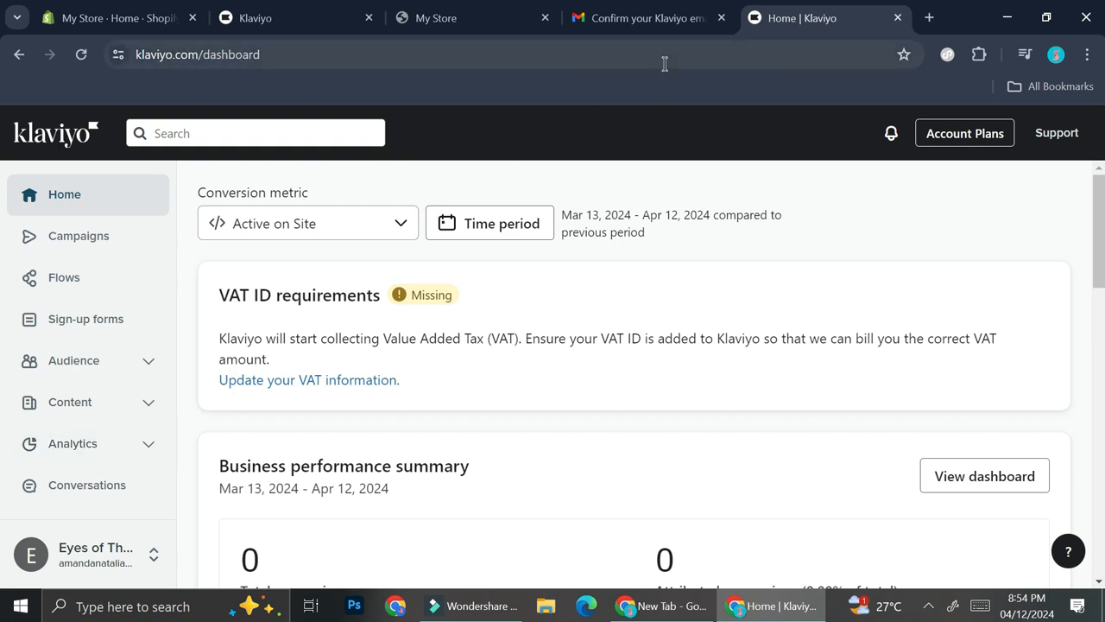
left_click(722, 18)
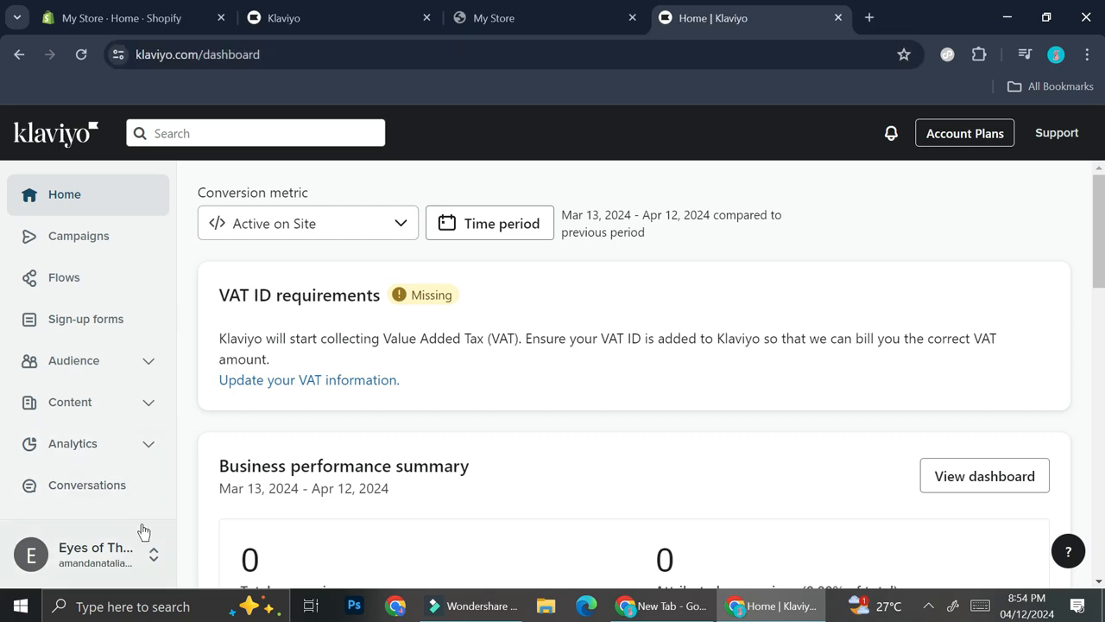
Open the account's Integrations page and start adding a new integration
left_click(98, 553)
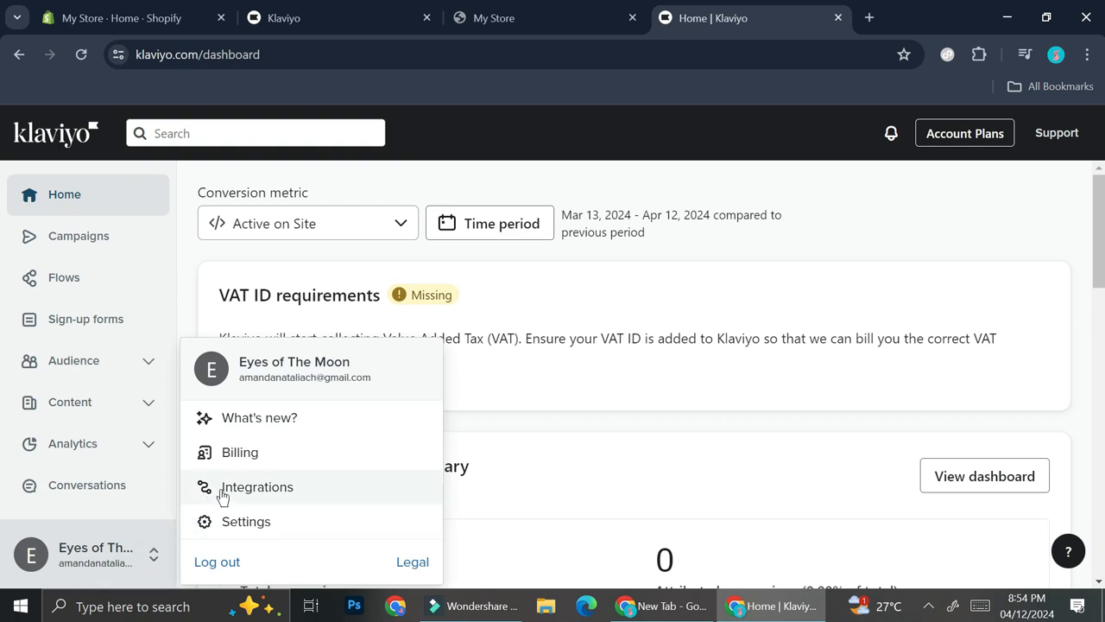
left_click(271, 488)
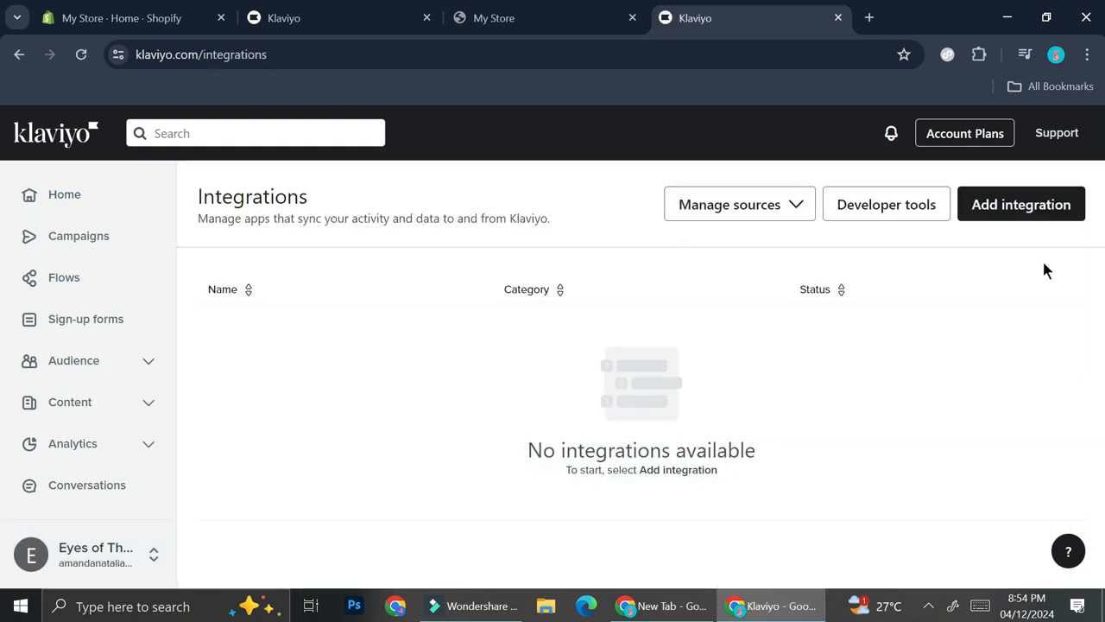
left_click(1032, 216)
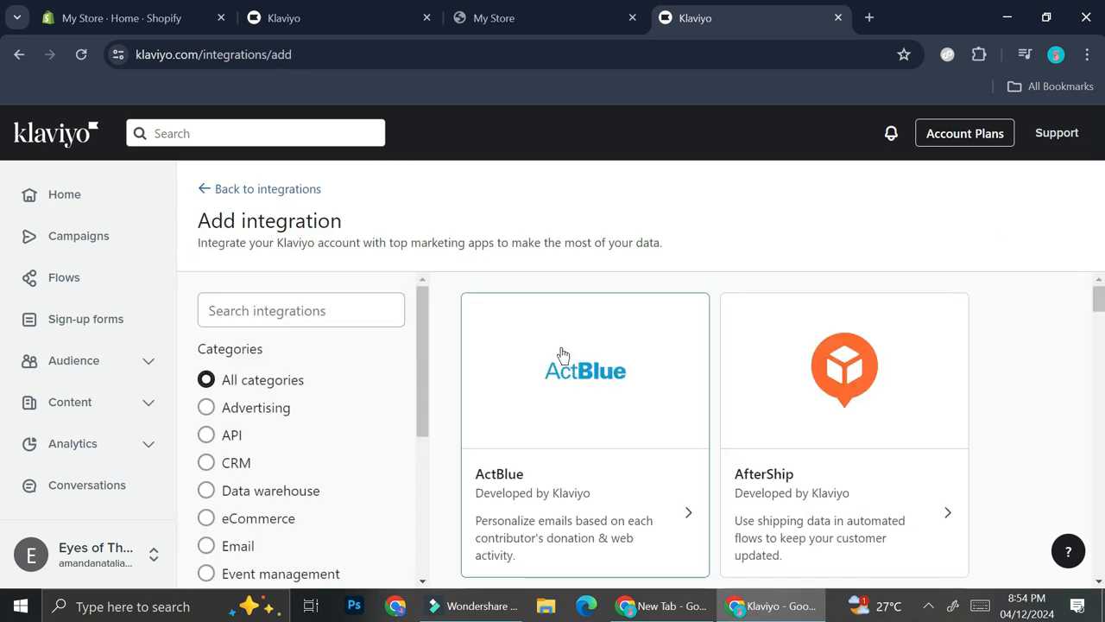
Browse the catalogue of available integrations and the list of category filters
scroll(562, 354, "down", 1)
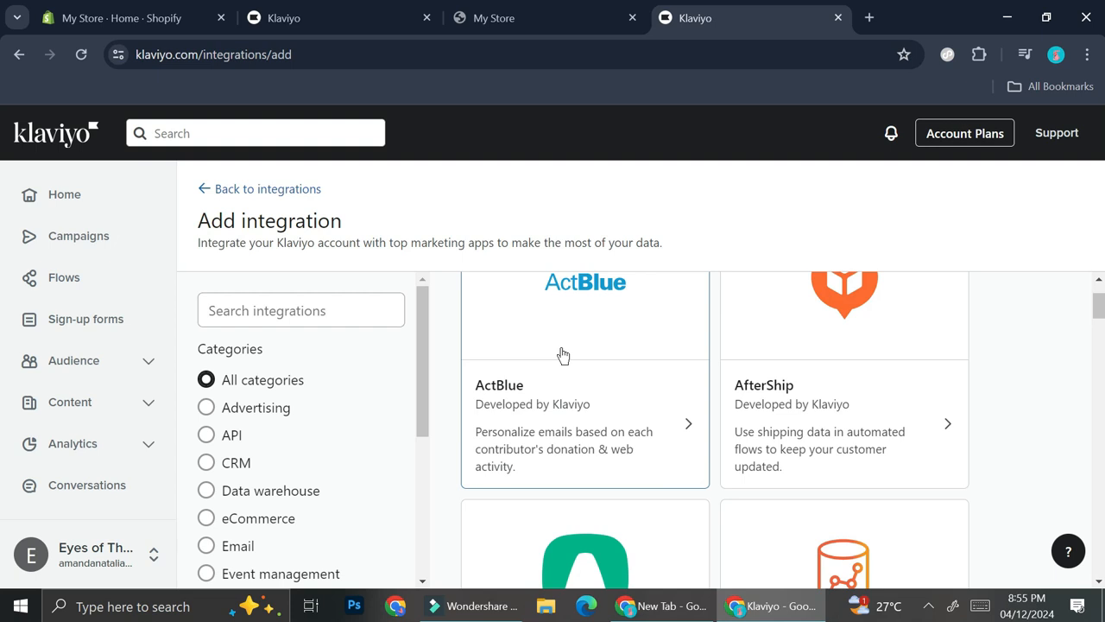
scroll(562, 354, "up", 1)
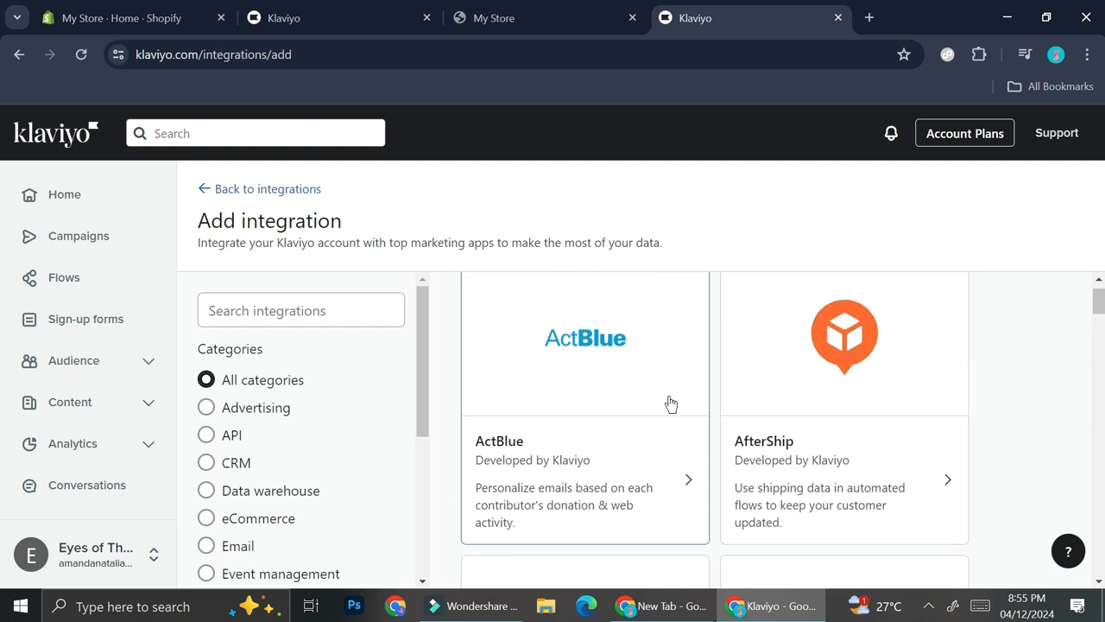
scroll(682, 414, "down", 3)
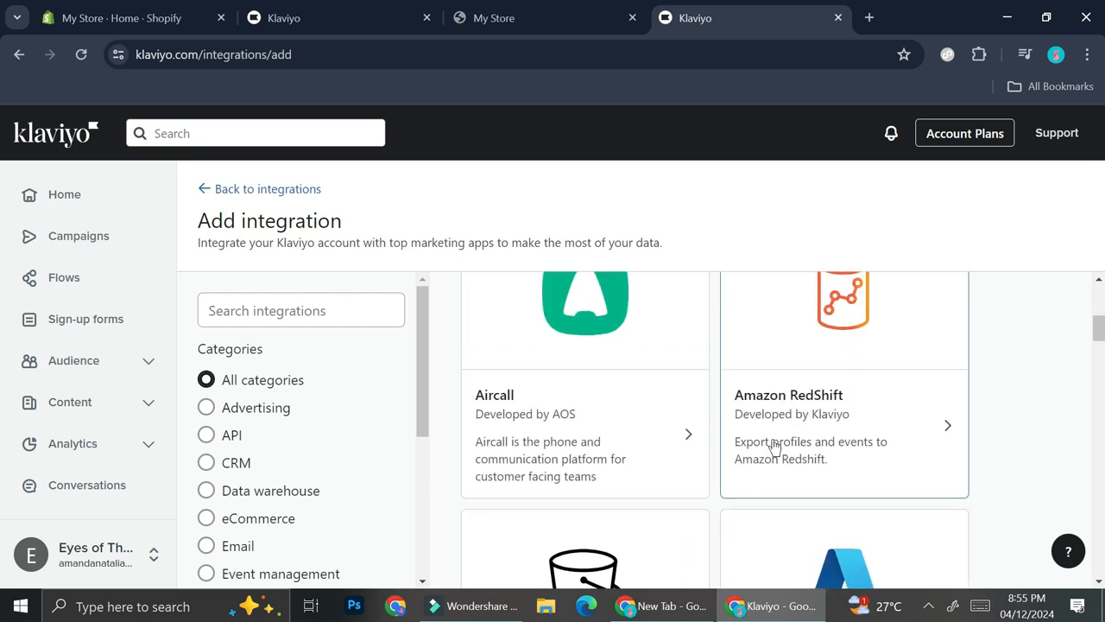
scroll(797, 463, "down", 3)
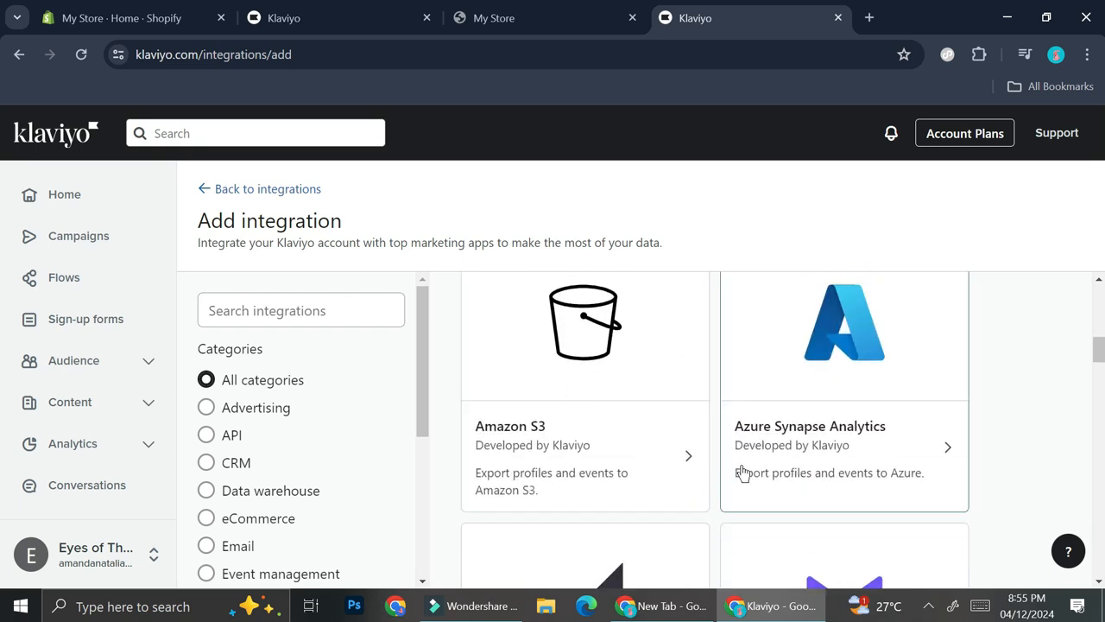
scroll(743, 472, "down", 1)
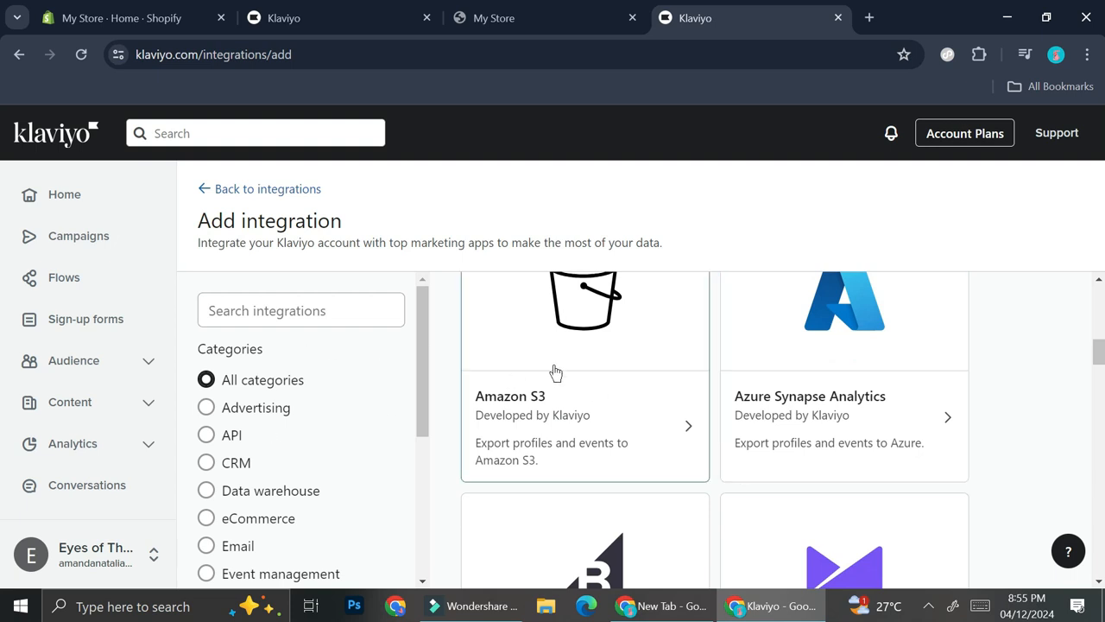
scroll(555, 371, "down", 2)
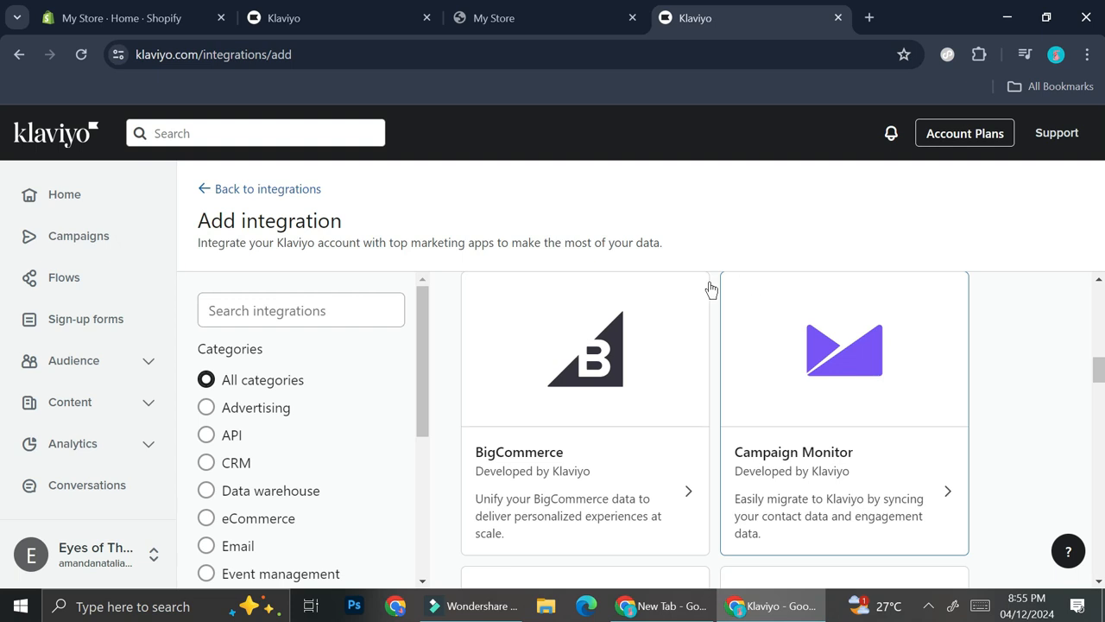
scroll(698, 460, "down", 2)
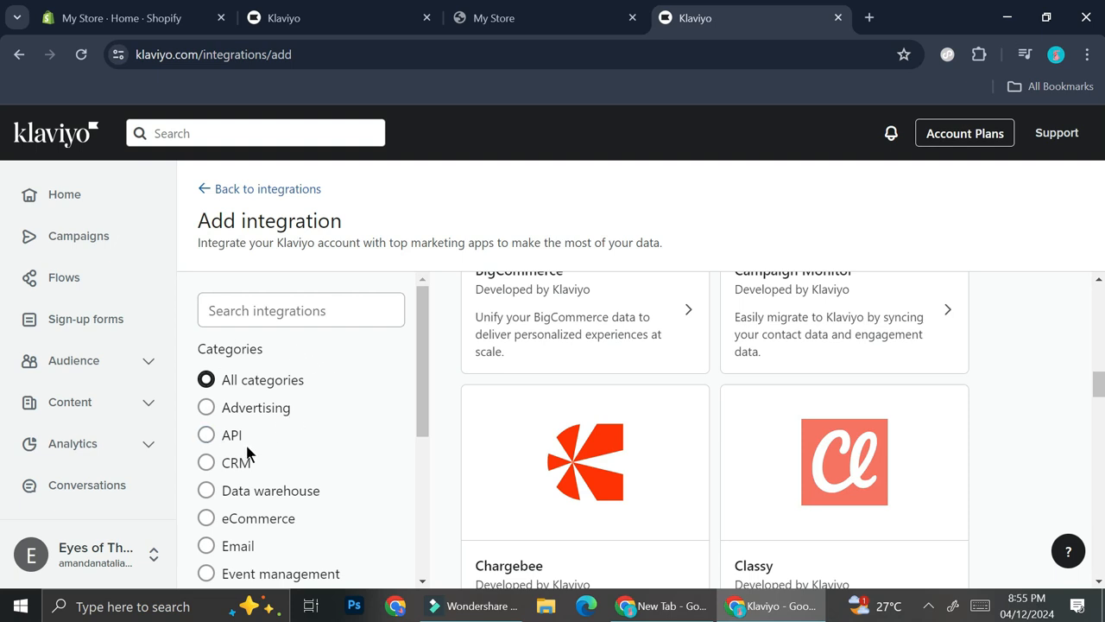
scroll(246, 448, "down", 1)
scroll(246, 448, "down", 3)
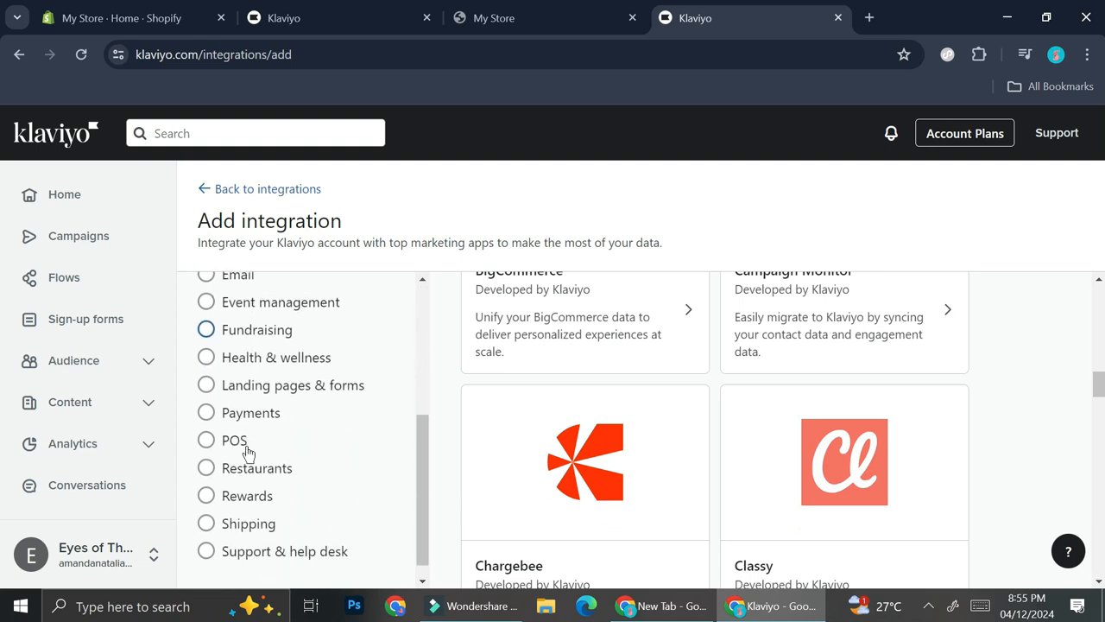
scroll(246, 451, "up", 4)
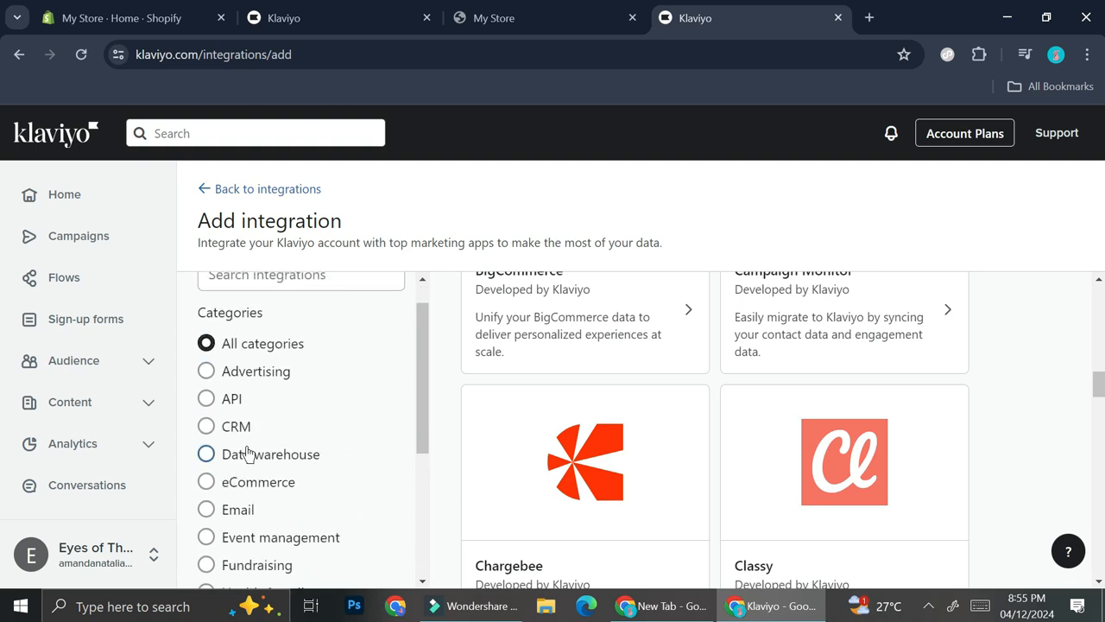
Search the integrations for "shopi" and open the Shopify integration's connection settings
left_click(277, 313)
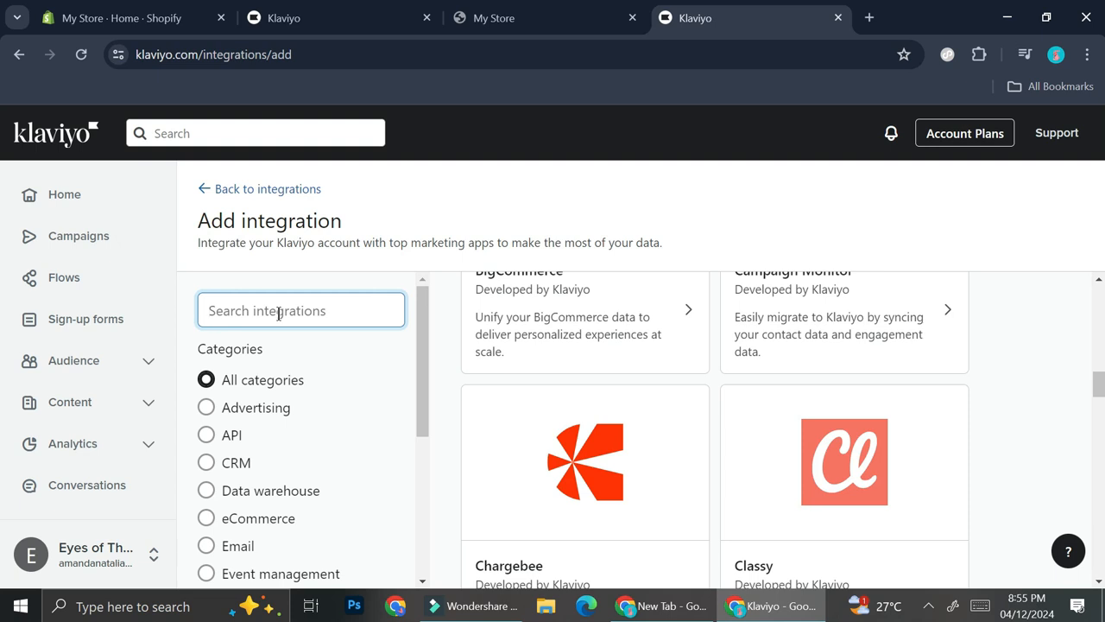
type("sh")
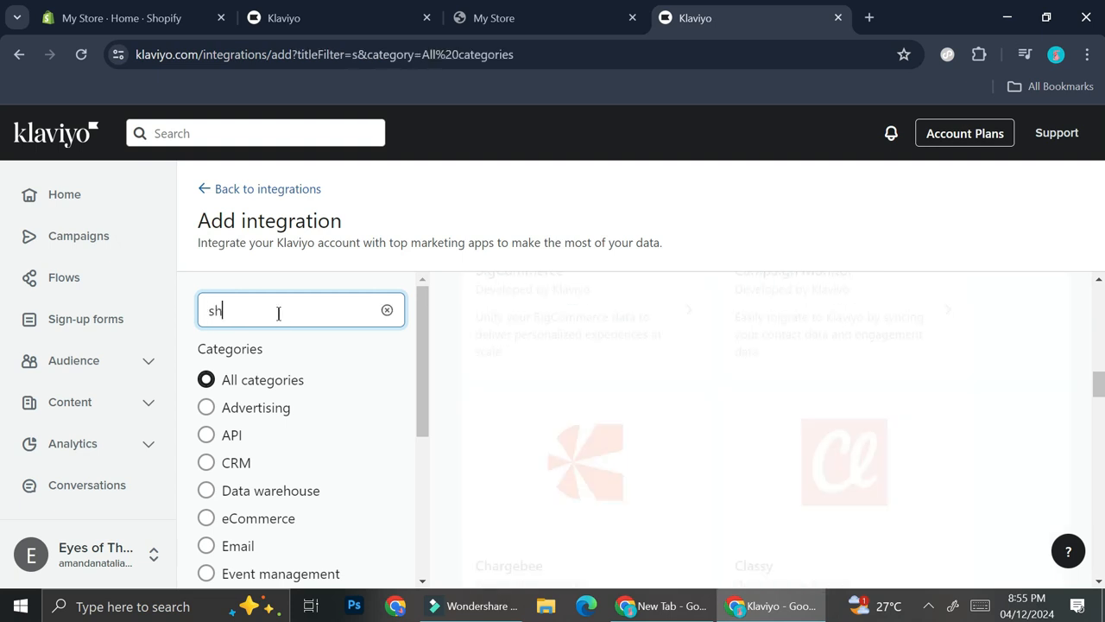
type("opi")
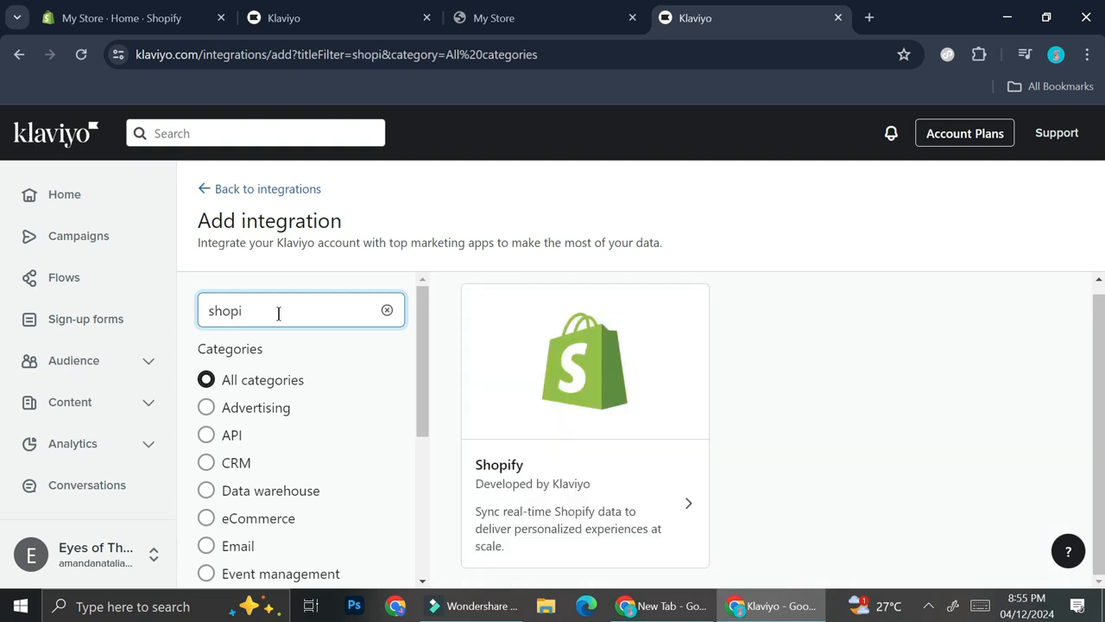
left_click(596, 419)
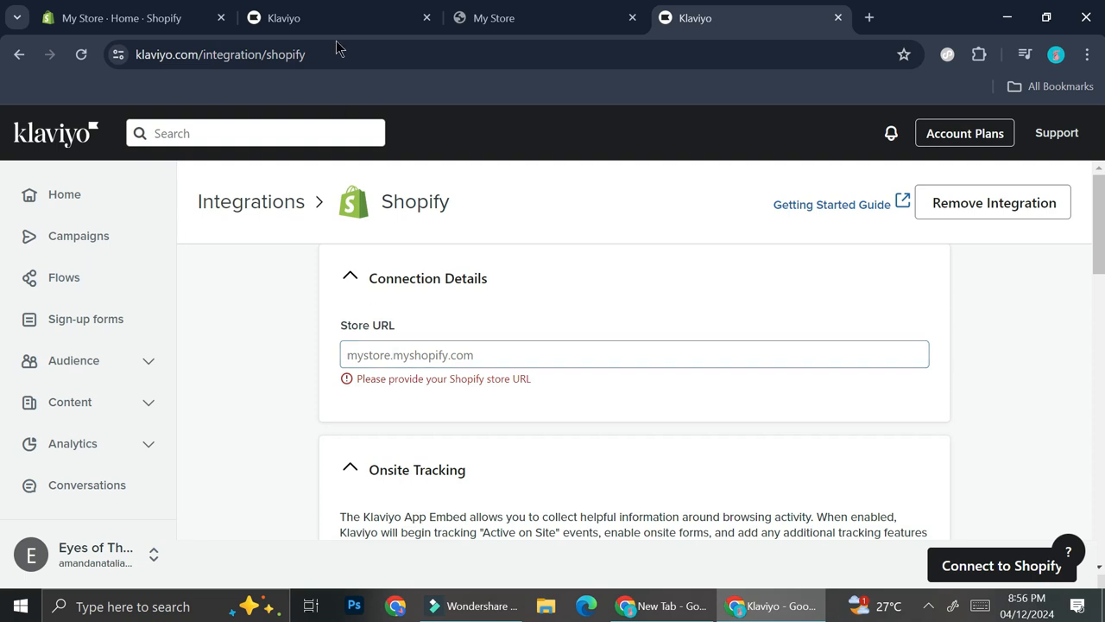
Copy the address of the My Store storefront and enter 3ef31e-7d.myshopify.com as the Shopify integration's store URL
left_click(503, 12)
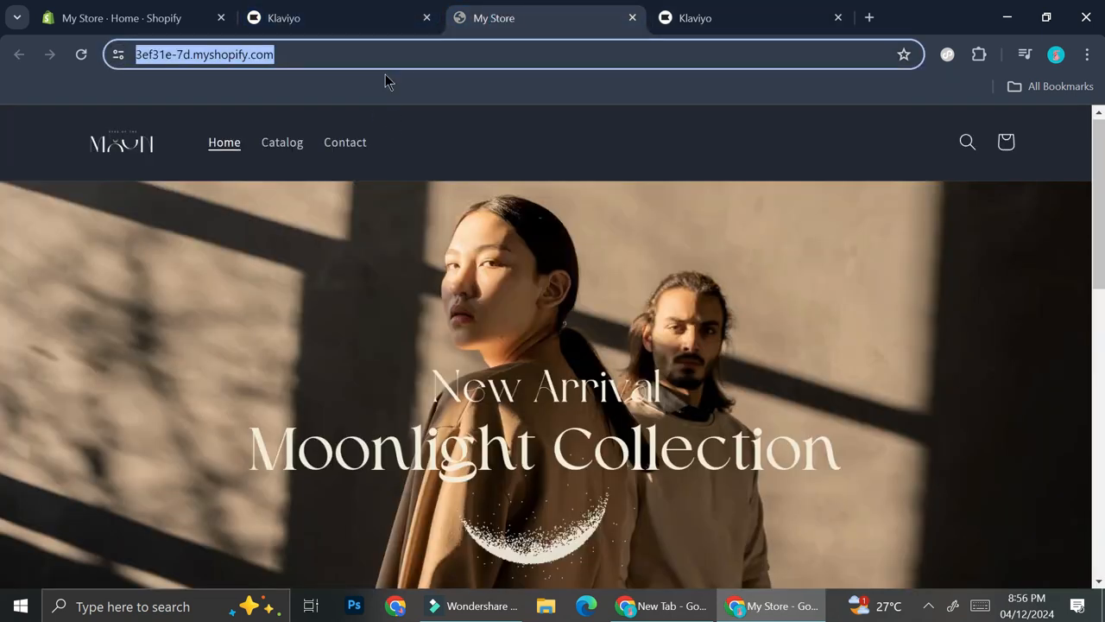
left_click(695, 17)
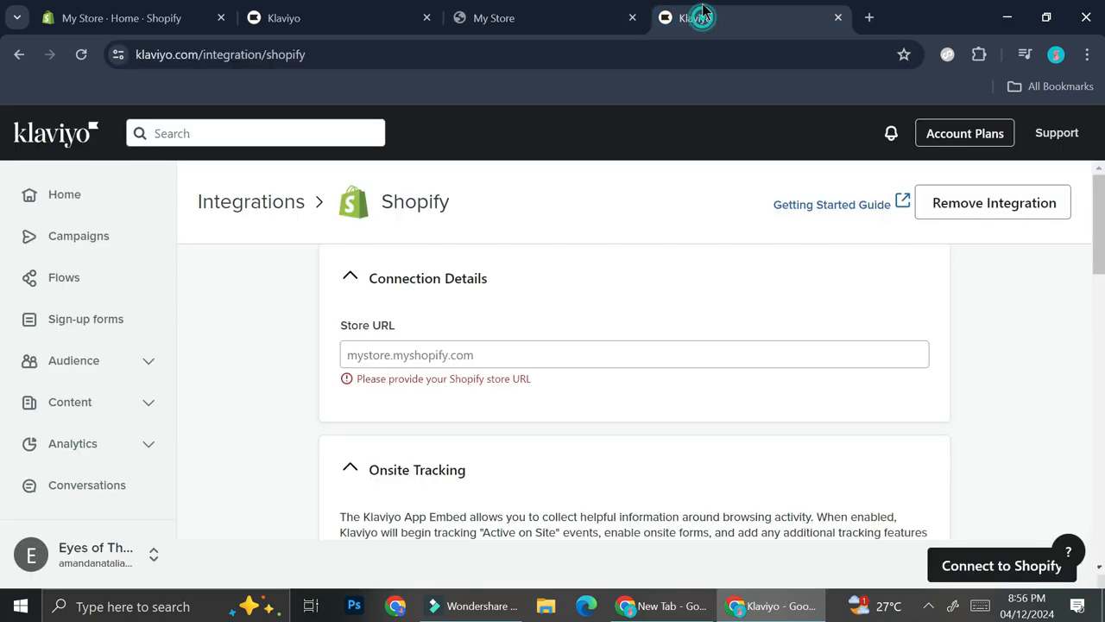
left_click(446, 363)
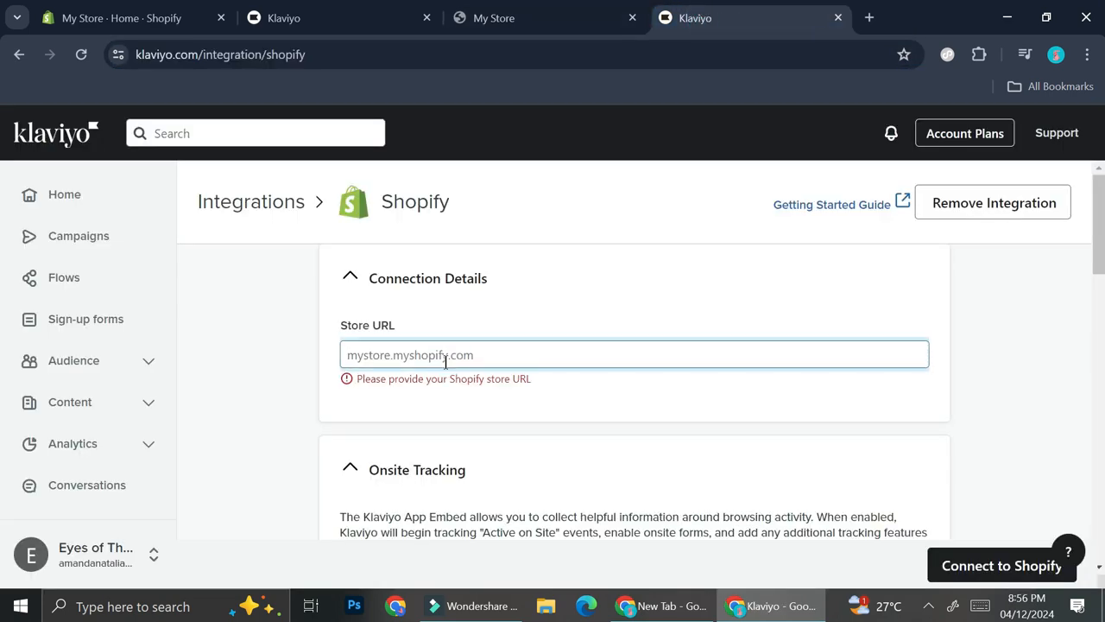
type("https://3ef31e-7d.myshopify.com/")
left_click(600, 378)
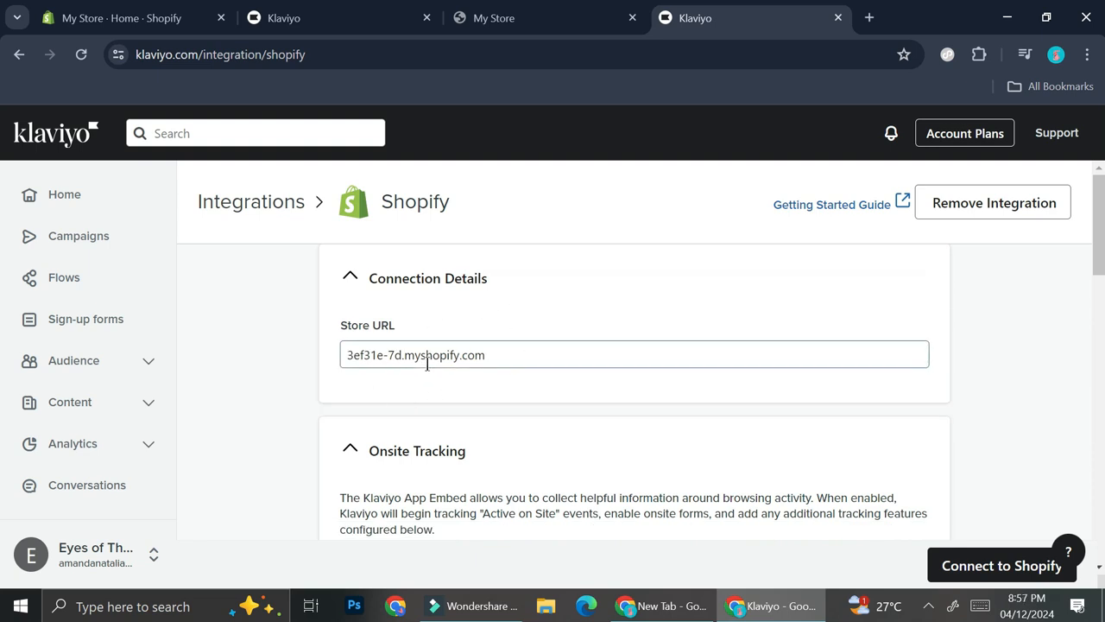
Check the lists offered for email subscribers and turn off syncing Shopify email subscribers to Klaviyo
scroll(427, 362, "down", 2)
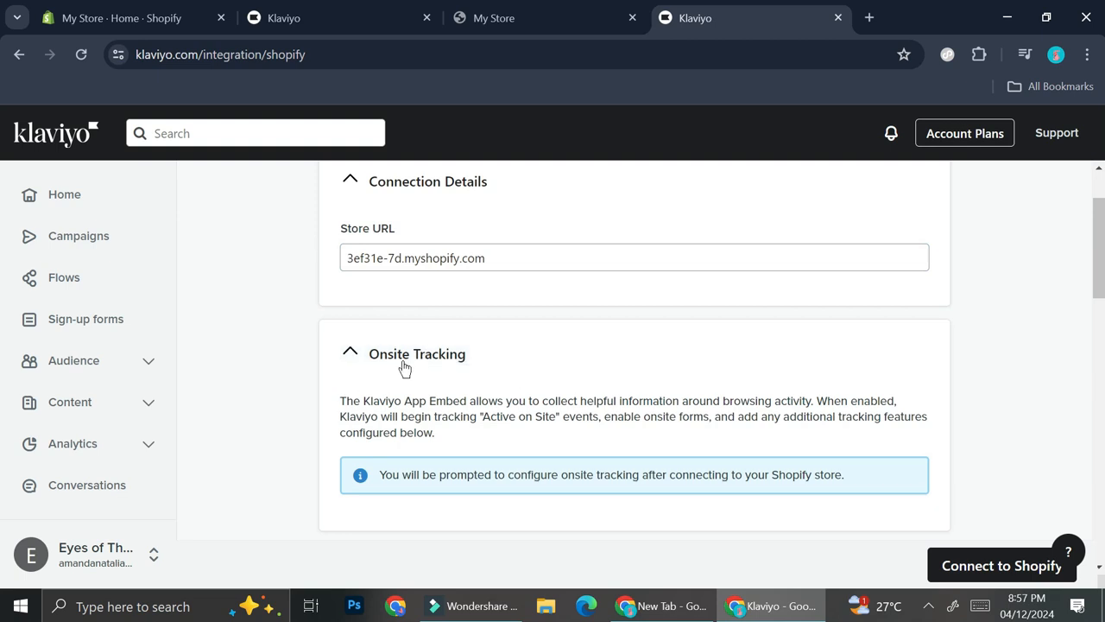
scroll(377, 410, "down", 1)
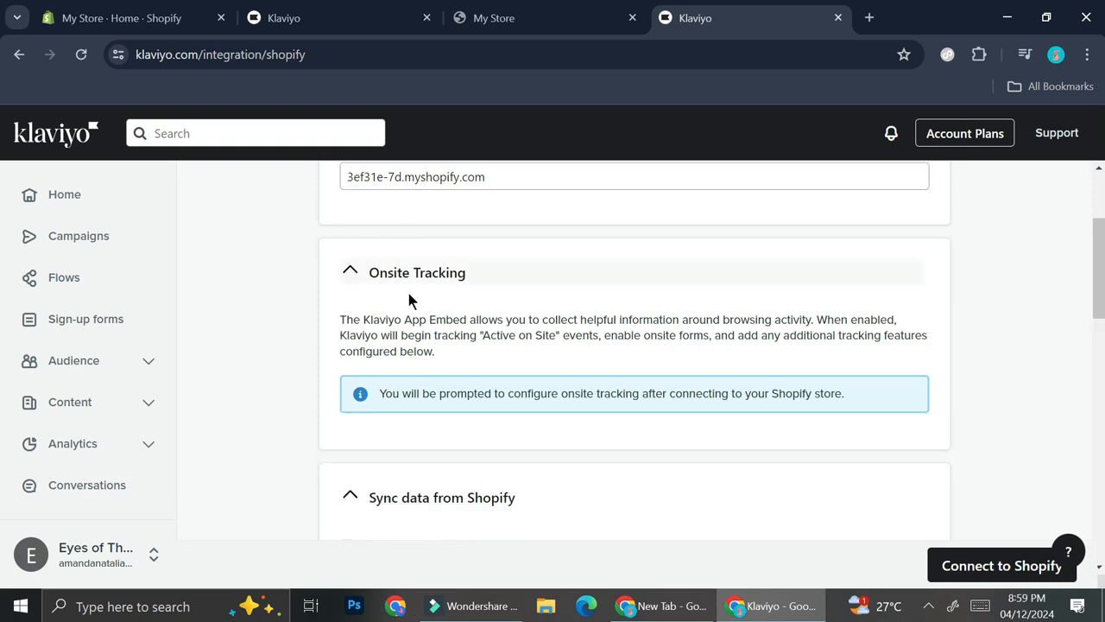
scroll(485, 321, "down", 3)
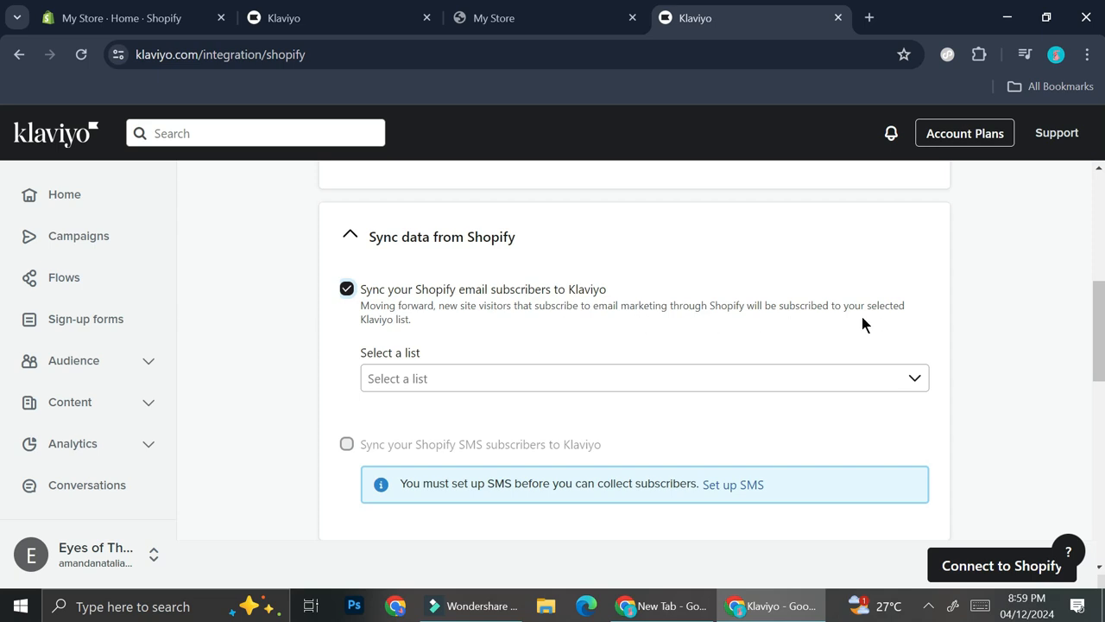
left_click(459, 380)
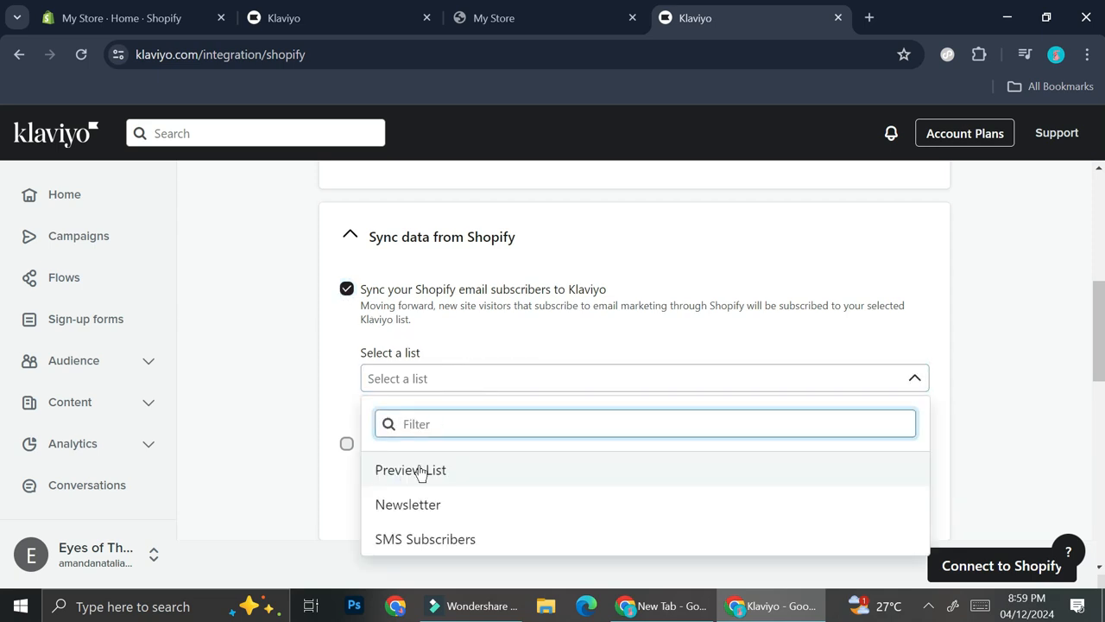
left_click(486, 332)
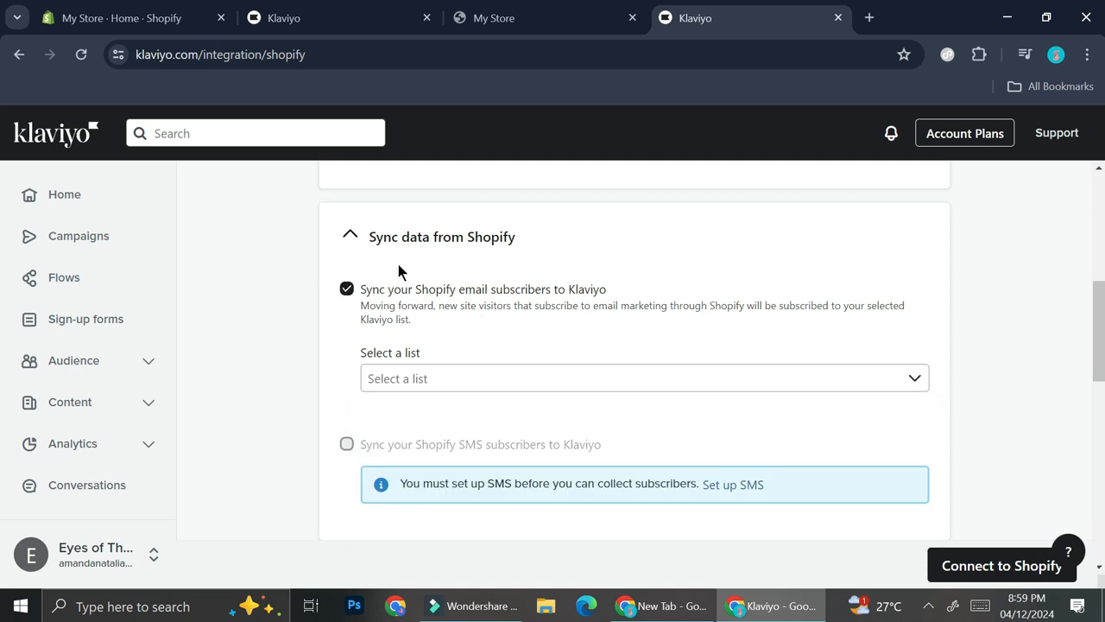
left_click(347, 295)
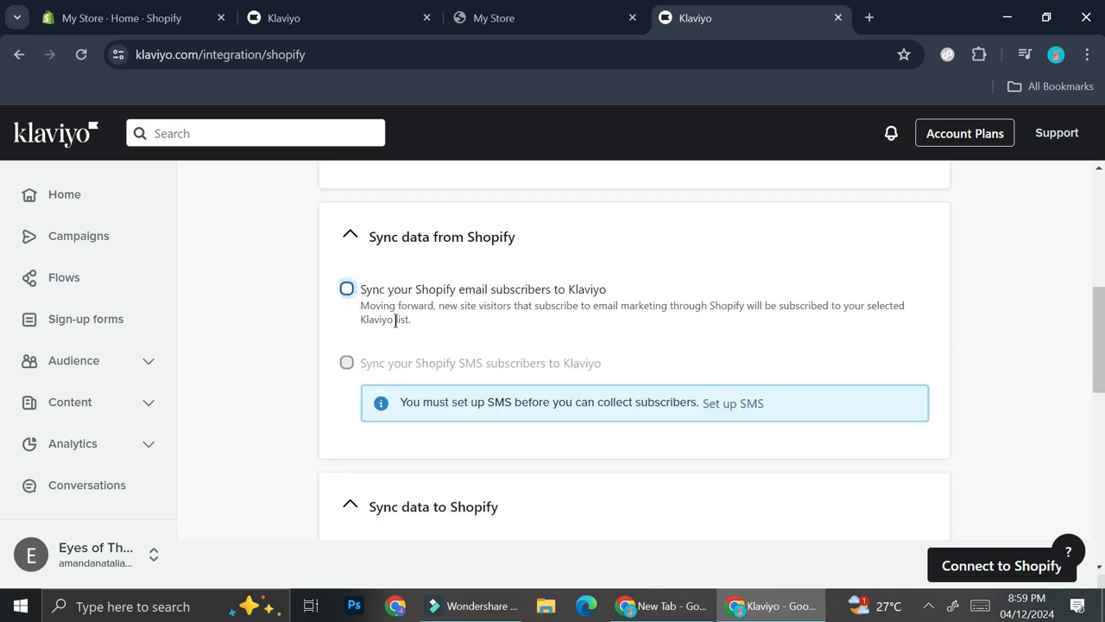
Review the settings for syncing data to Shopify, including the profile groups, profile data and custom properties
scroll(430, 343, "down", 1)
scroll(430, 342, "down", 1)
scroll(431, 339, "down", 1)
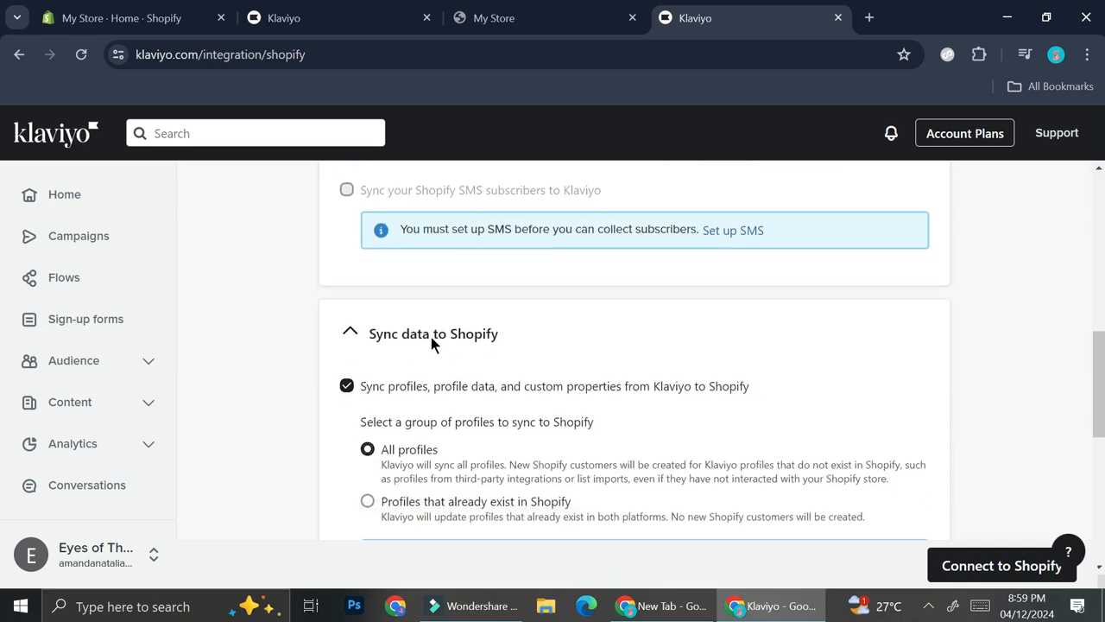
scroll(431, 338, "down", 1)
scroll(431, 343, "down", 1)
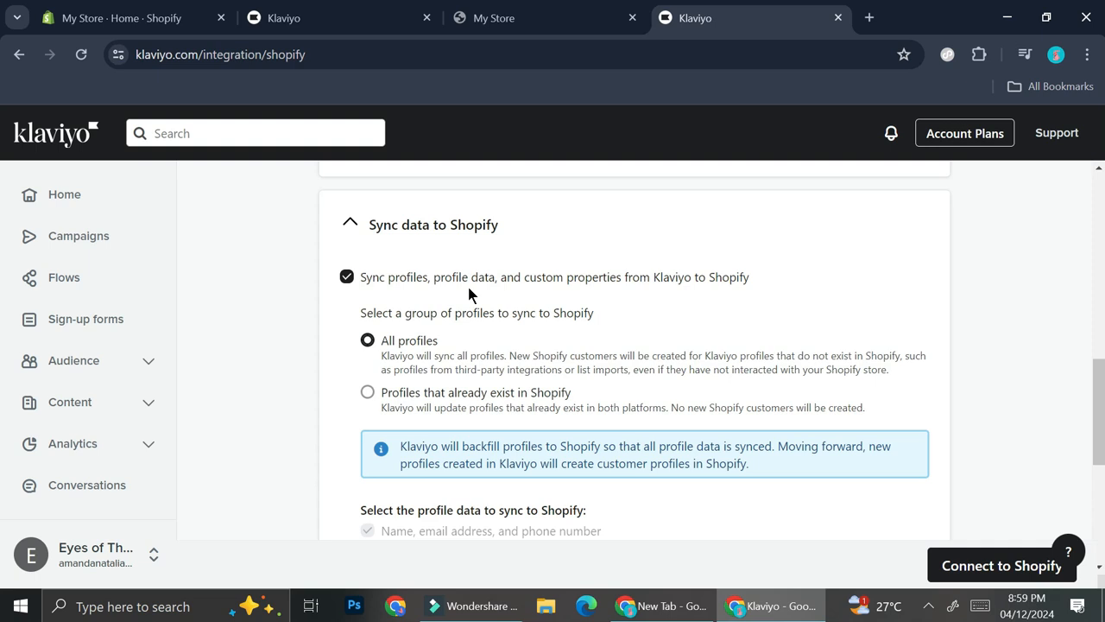
scroll(544, 286, "down", 1)
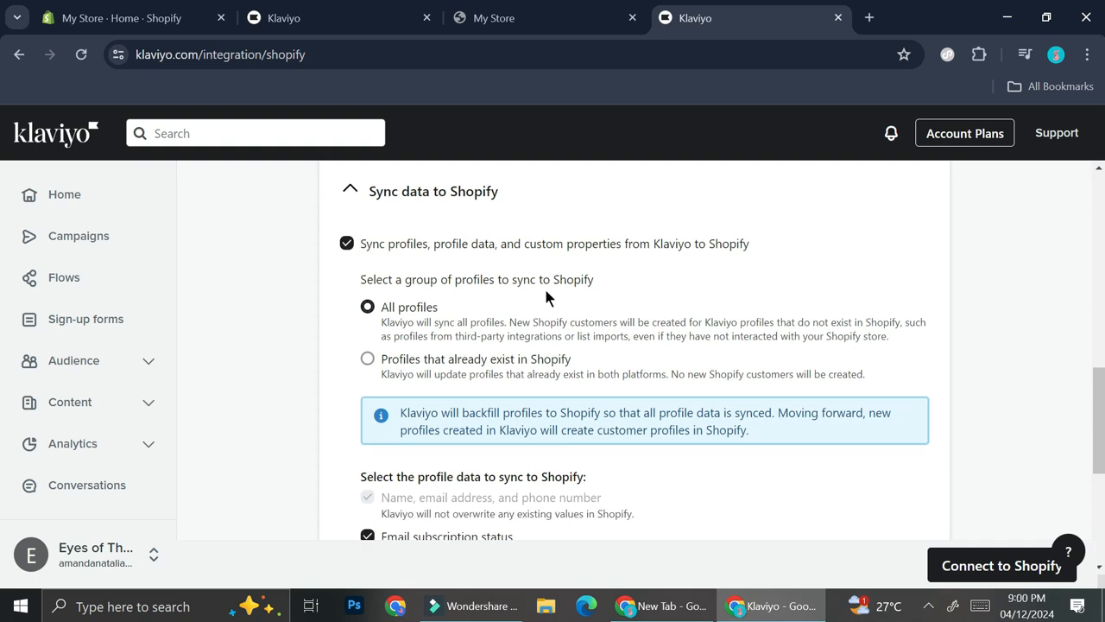
scroll(546, 290, "down", 1)
scroll(546, 290, "up", 2)
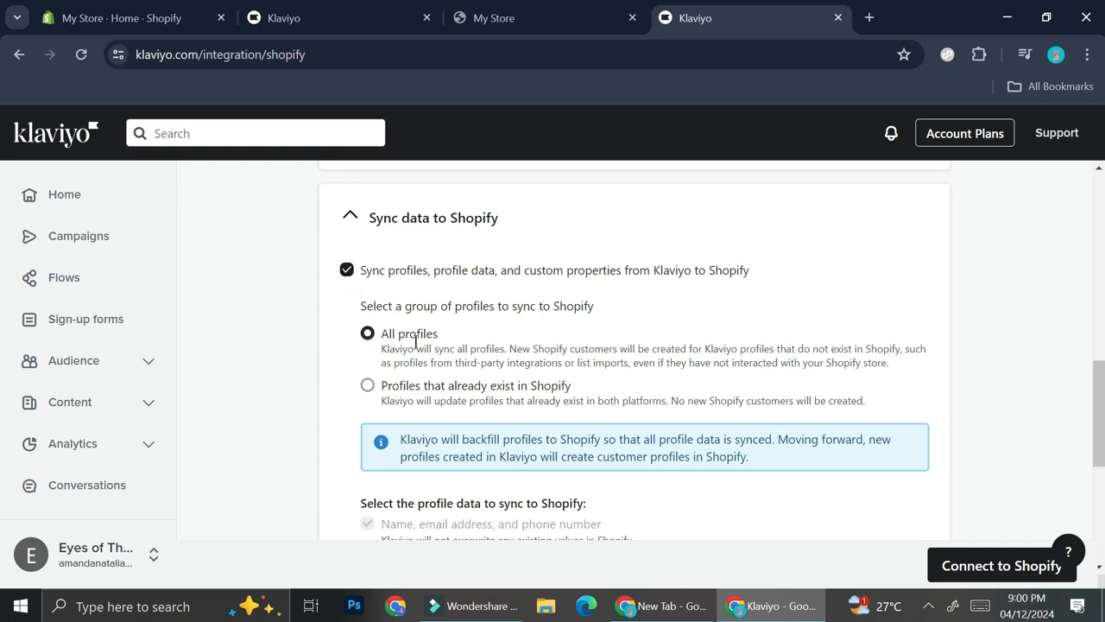
scroll(415, 342, "down", 1)
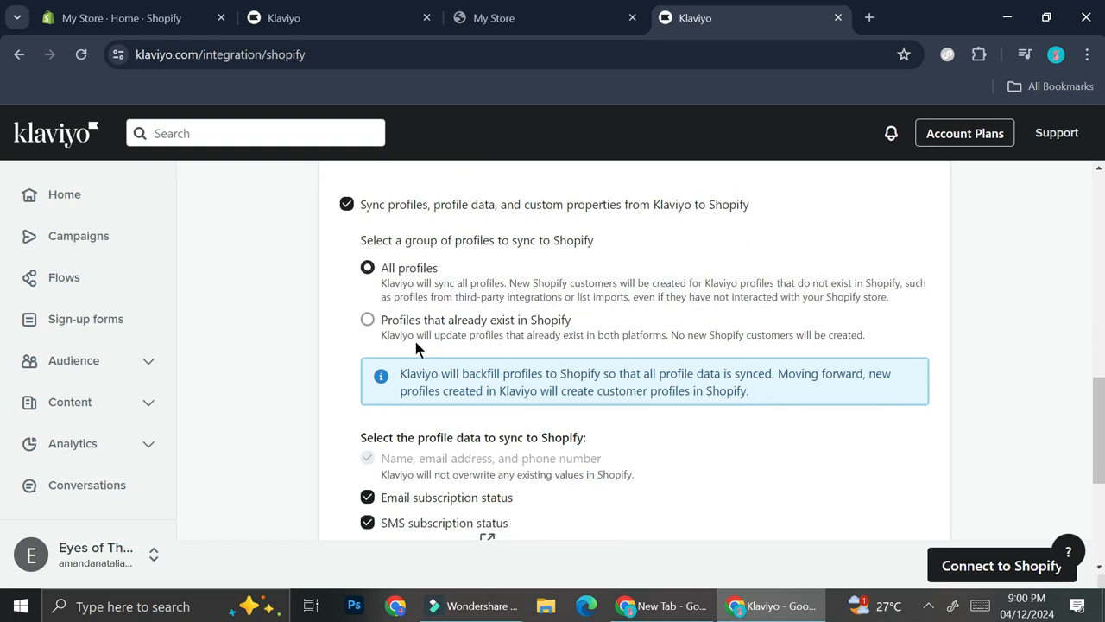
scroll(416, 341, "down", 1)
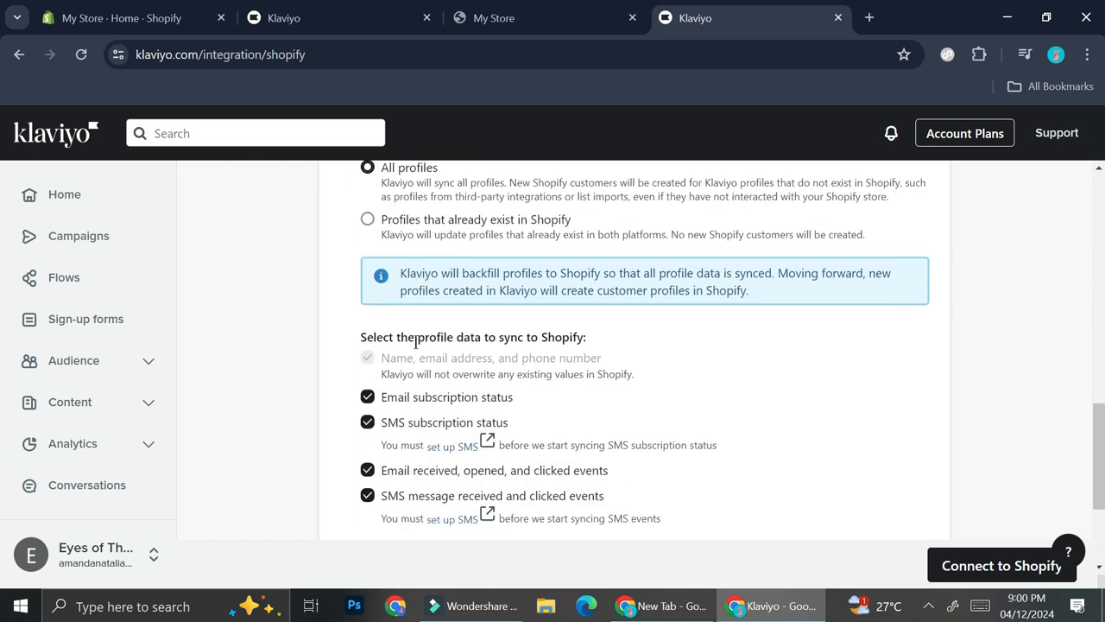
scroll(415, 341, "down", 1)
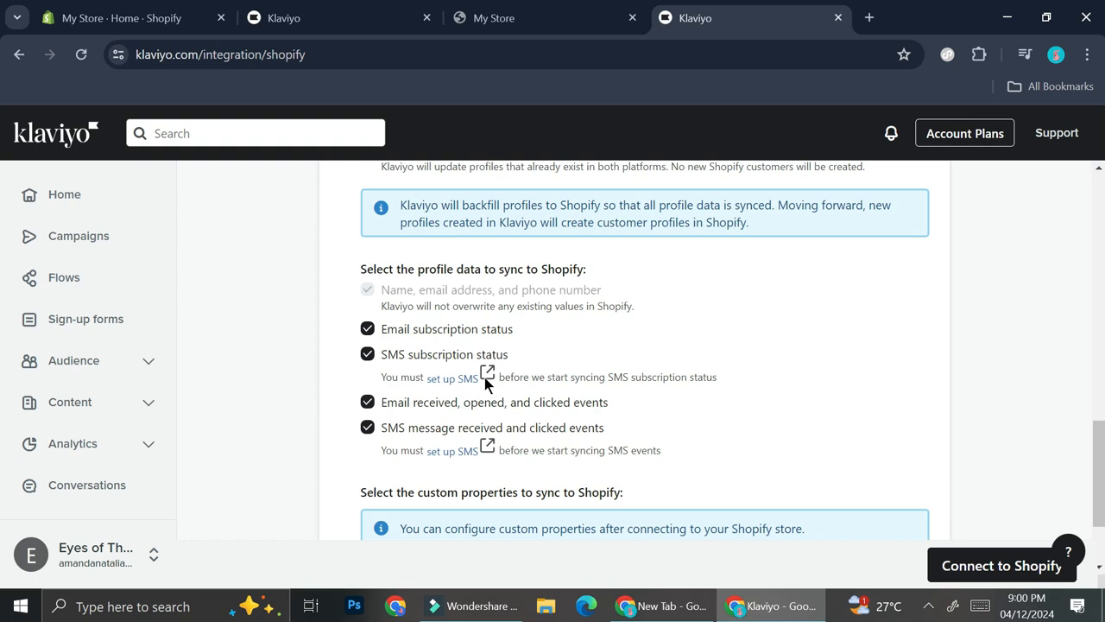
scroll(484, 377, "down", 1)
scroll(485, 377, "down", 1)
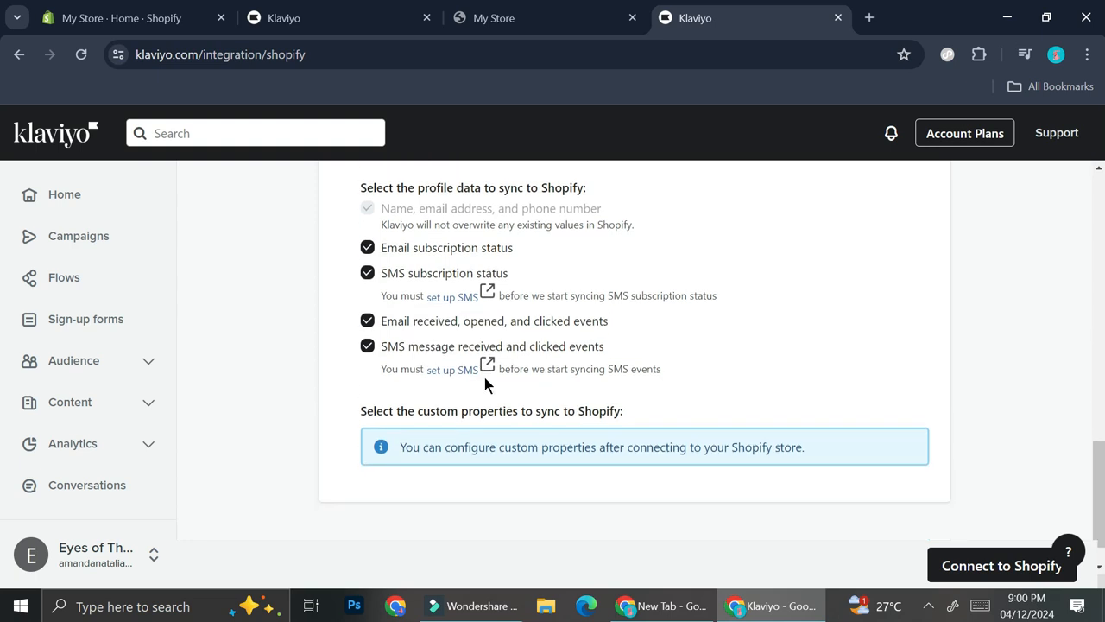
scroll(486, 377, "down", 1)
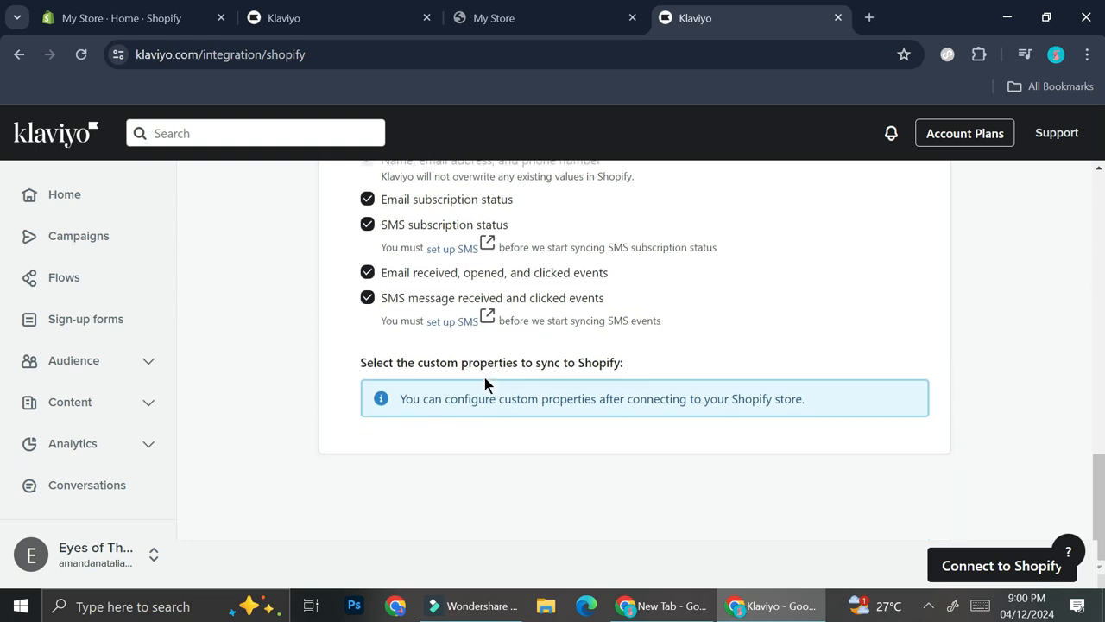
Start connecting the Klaviyo account to the Shopify store with the chosen sync settings
scroll(485, 377, "up", 4)
scroll(484, 383, "up", 5)
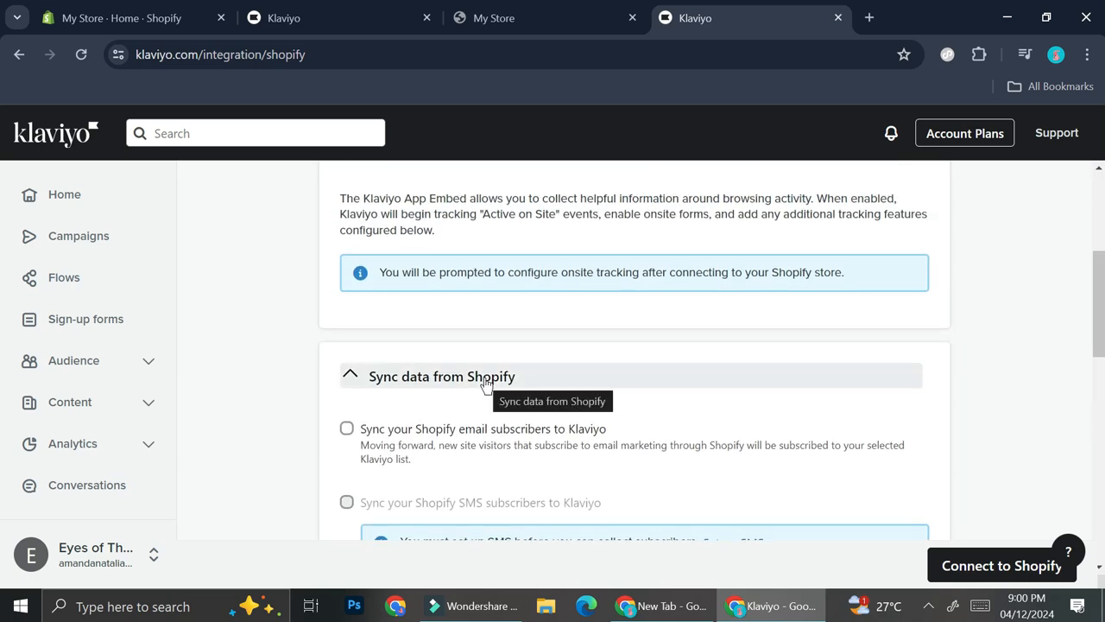
left_click(953, 562)
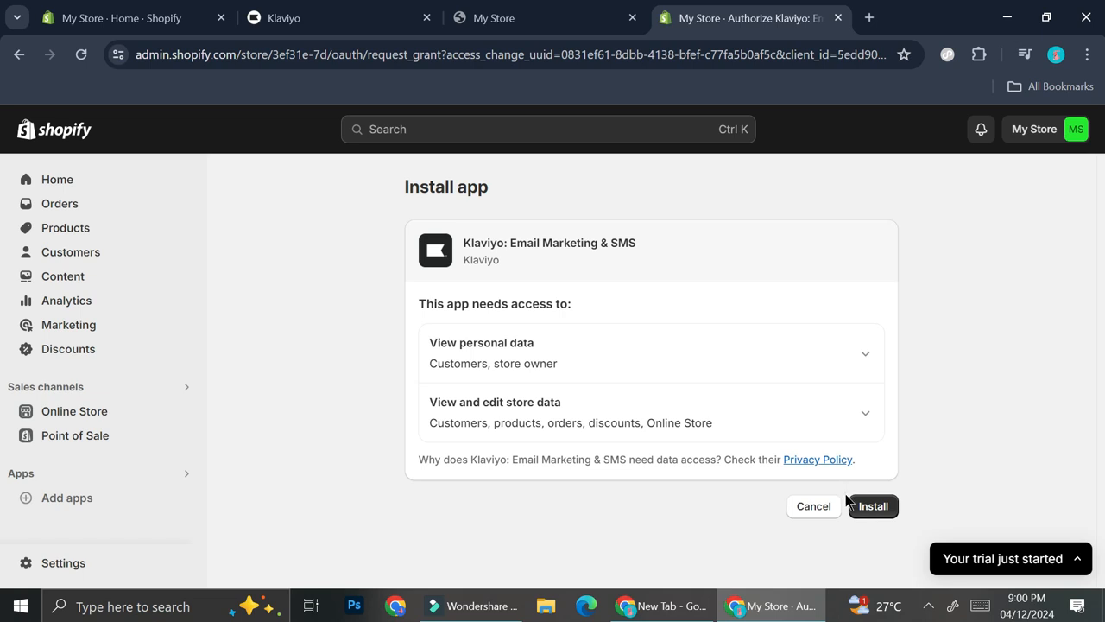
Switch to the Shopify admin, search it for "klaviyo" and open the App Store listing of Klaviyo: Email Marketing & SMS
left_click(121, 13)
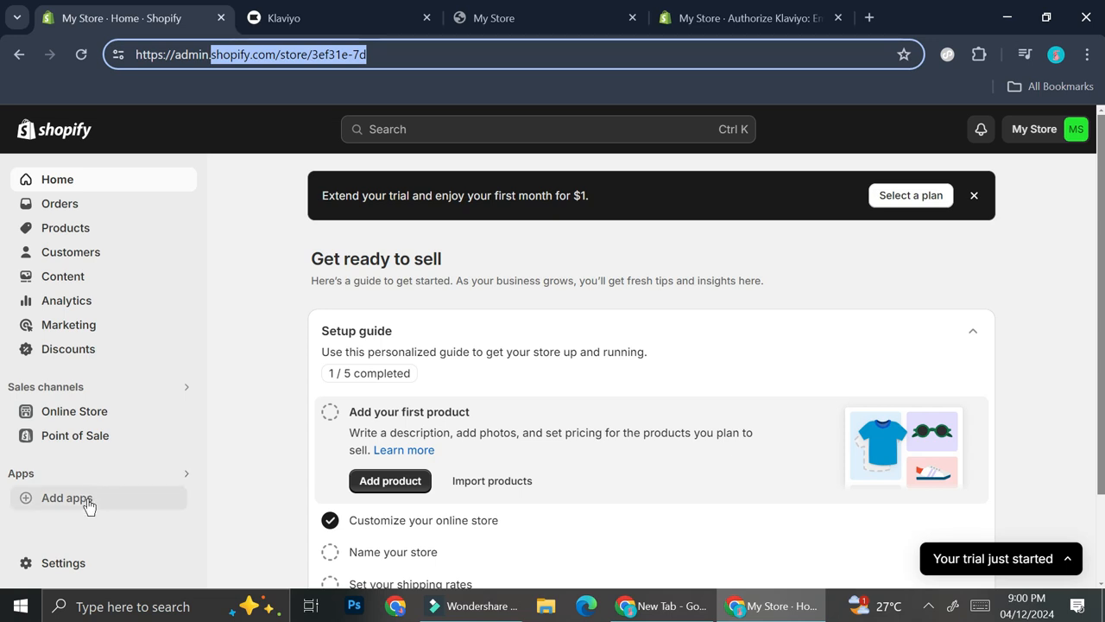
left_click(406, 139)
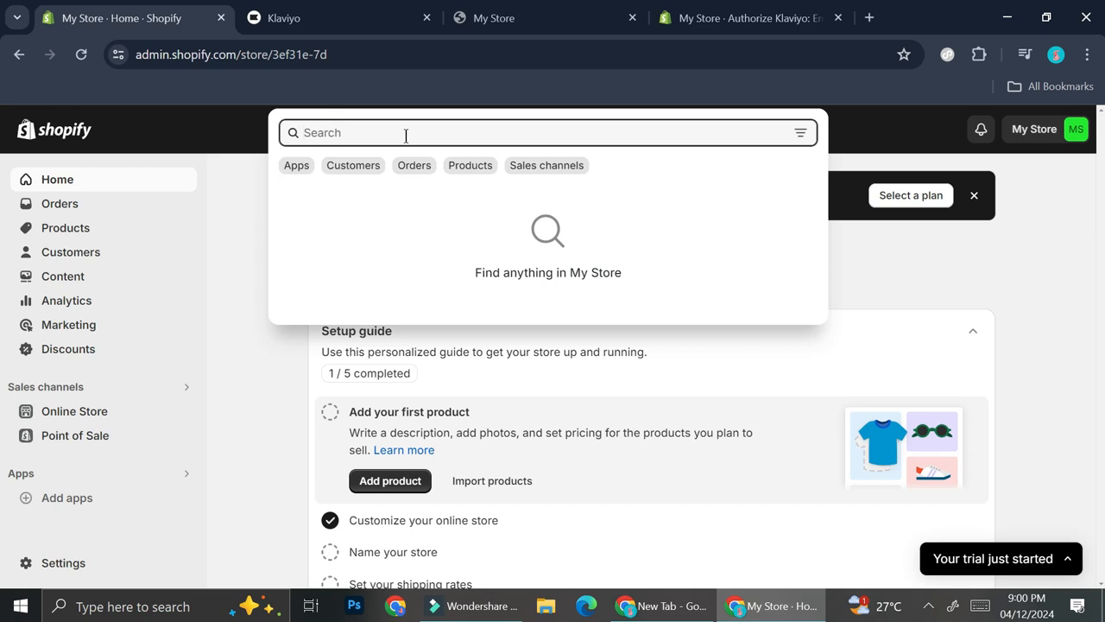
type("klaviy")
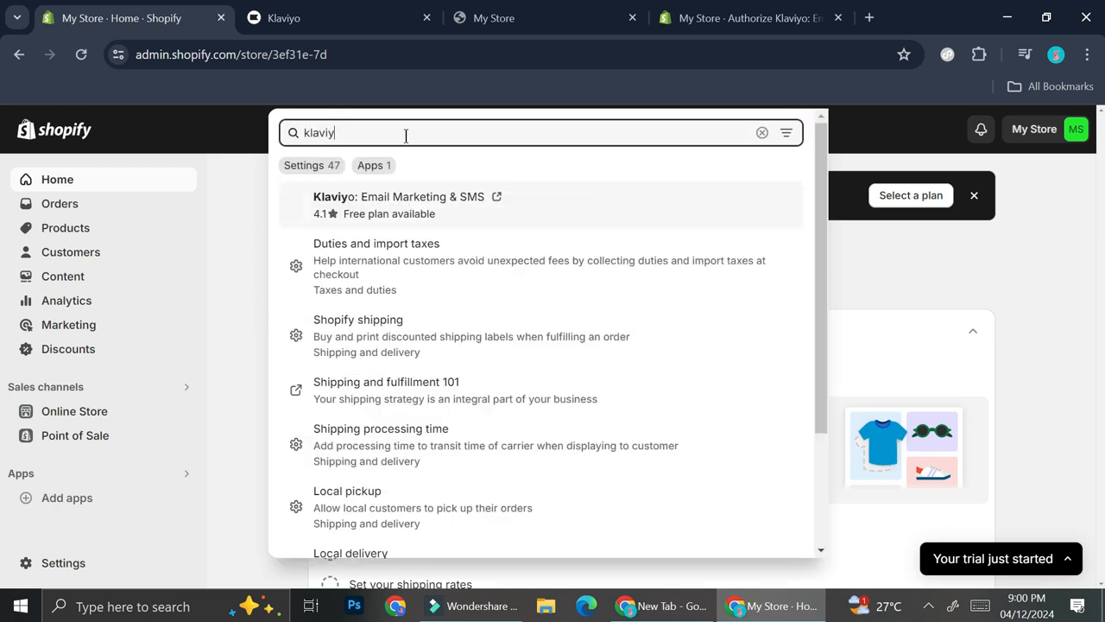
type("o")
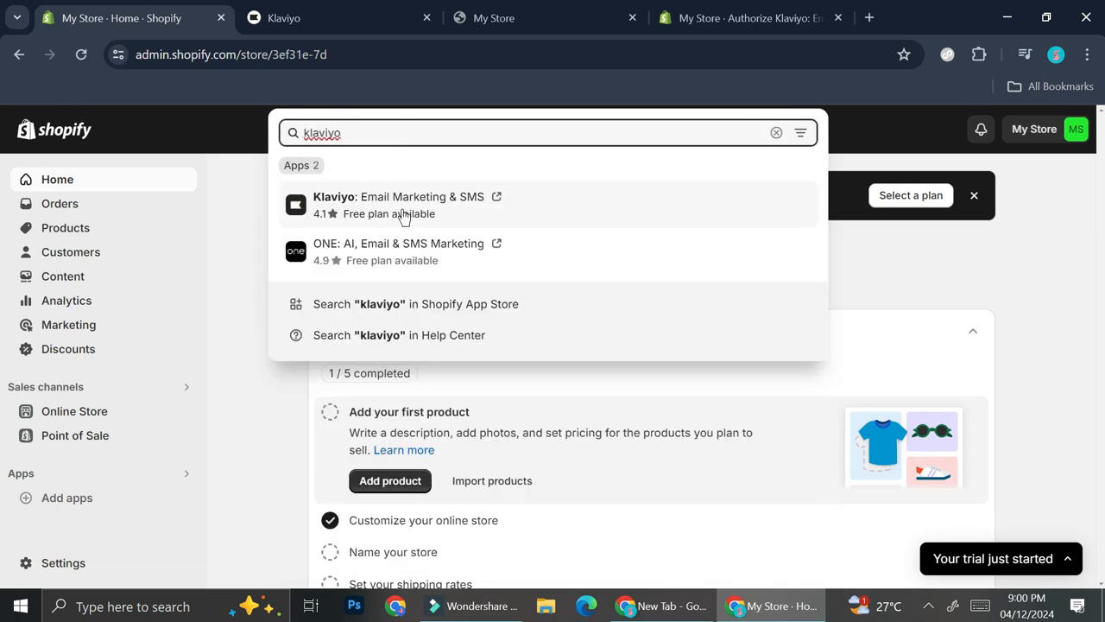
left_click(402, 214)
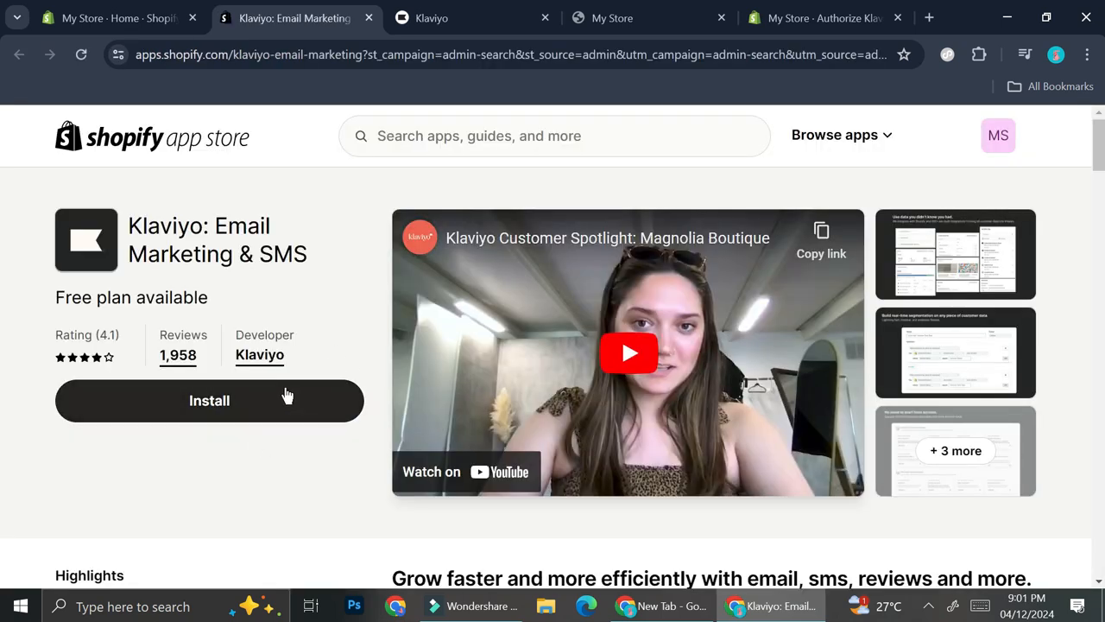
Install the Klaviyo: Email Marketing & SMS app and confirm integrating the Eyes of The Moon account with 3ef31e-7d.myshopify.com
left_click(288, 395)
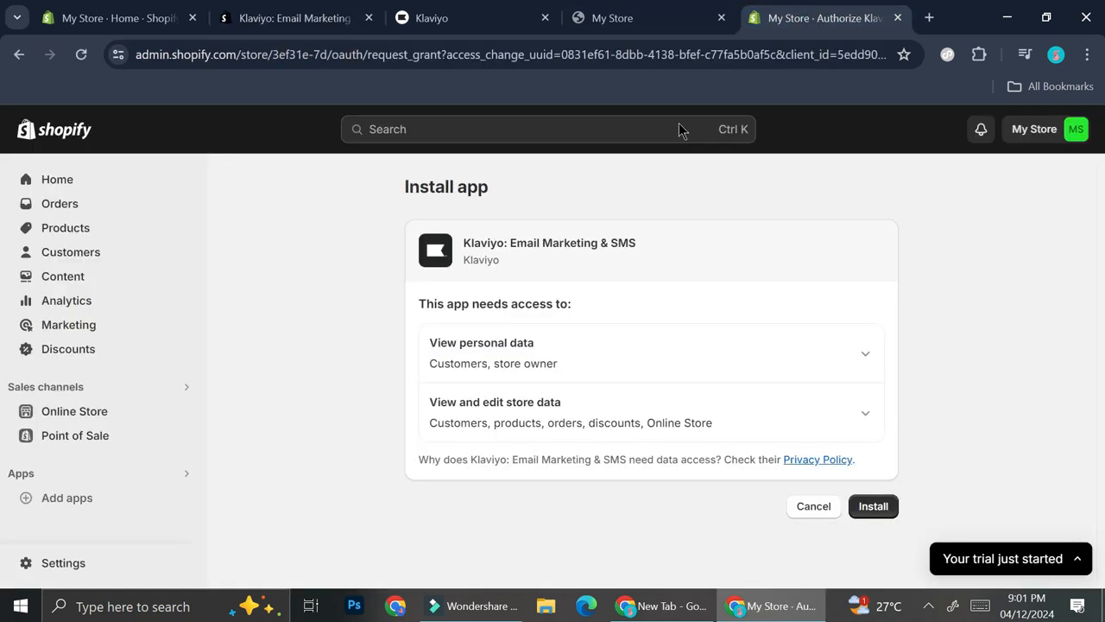
left_click(873, 506)
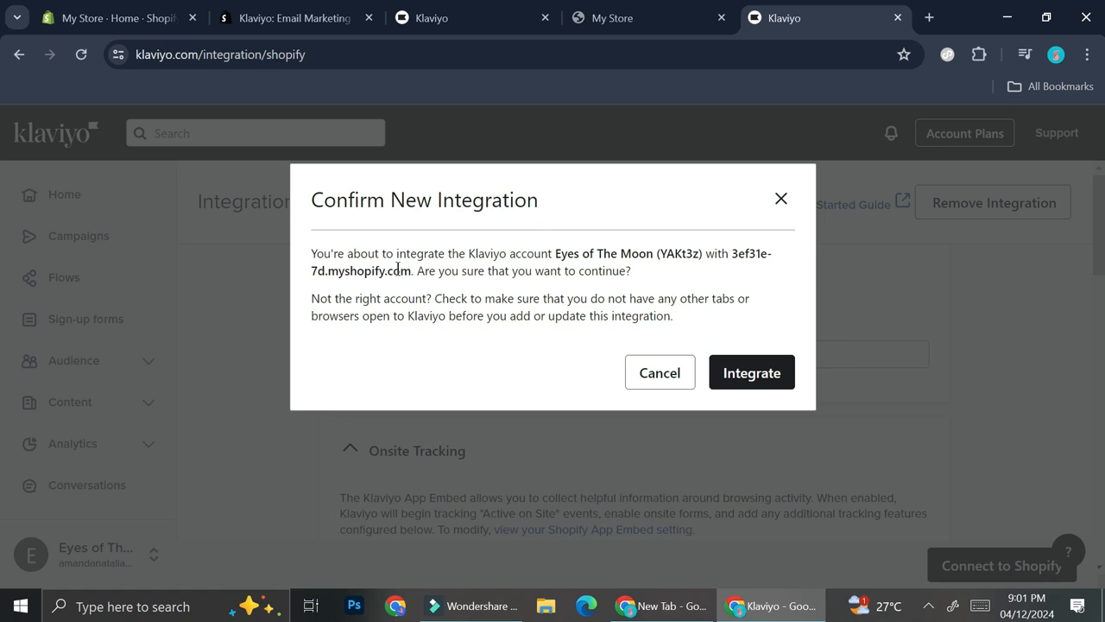
left_click(747, 371)
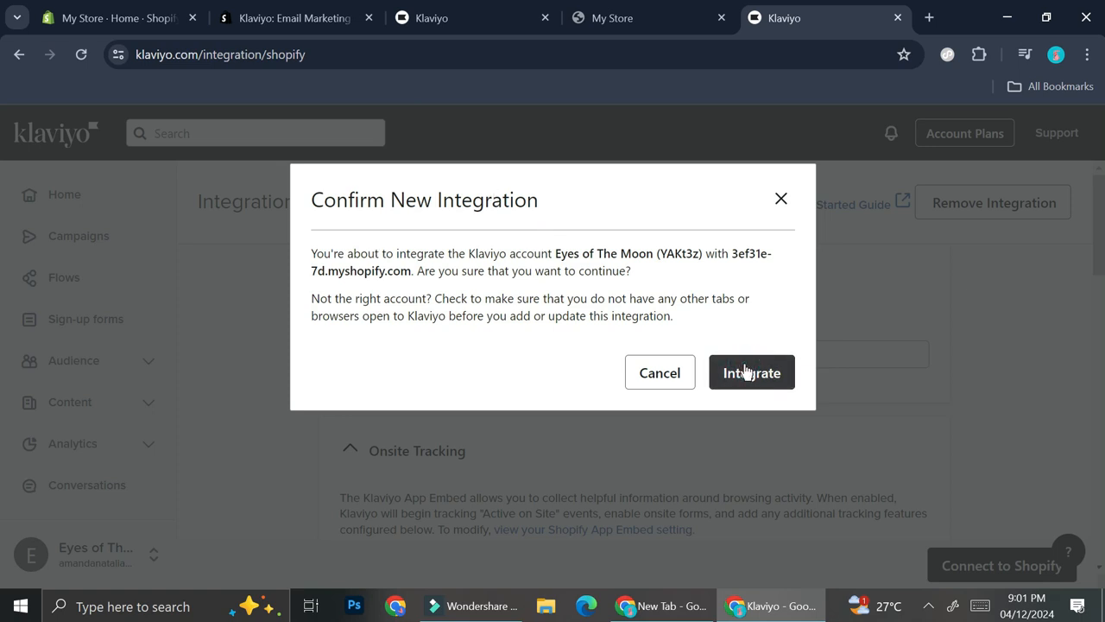
Open the Shopify App Embed setting in the theme editor and switch off the Klaviyo Onsite Javascript embed
scroll(745, 364, "down", 2)
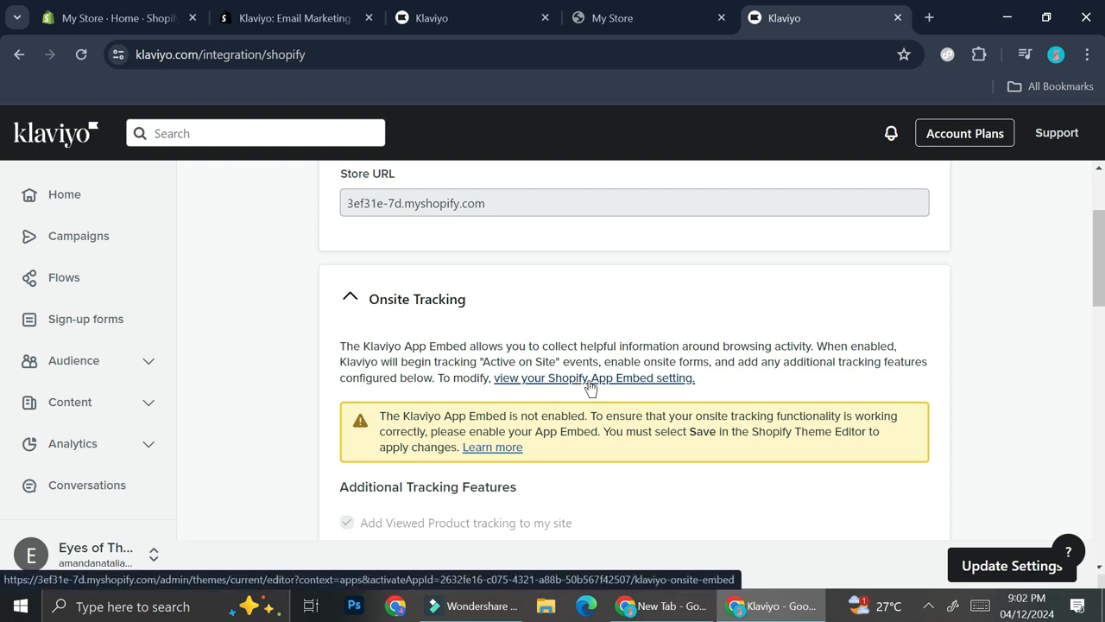
left_click(590, 383)
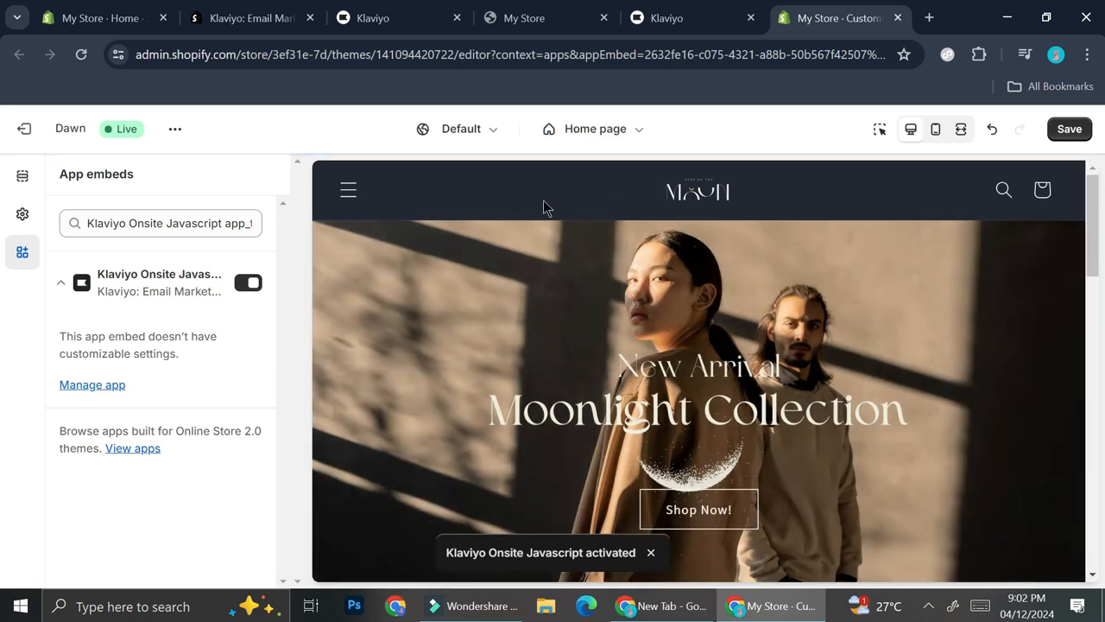
left_click(23, 185)
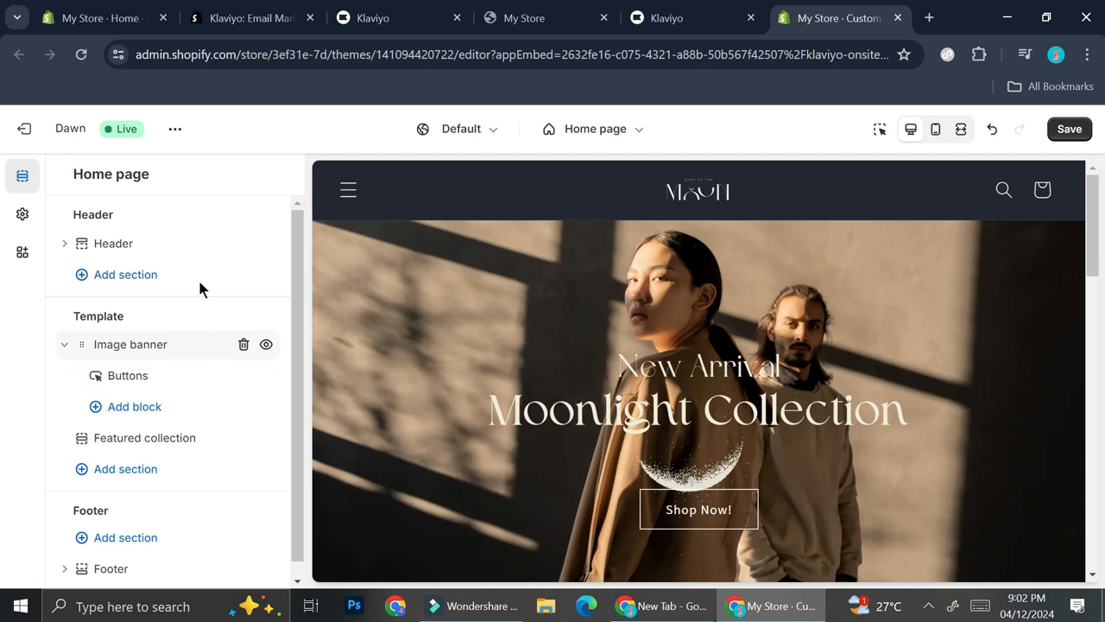
mouse_move(124, 226)
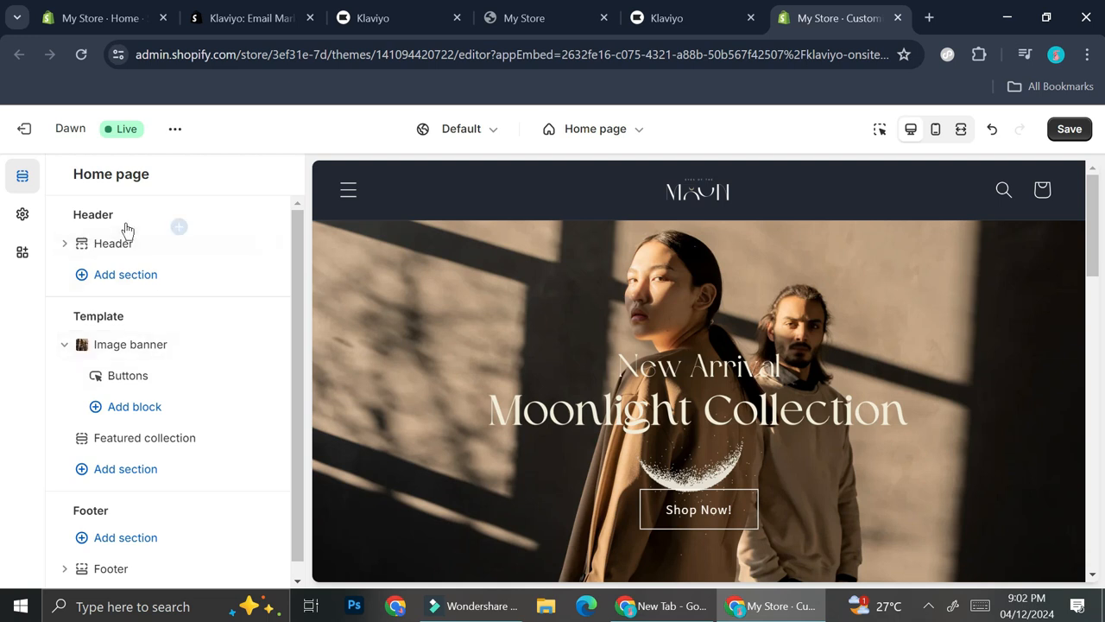
left_click(24, 255)
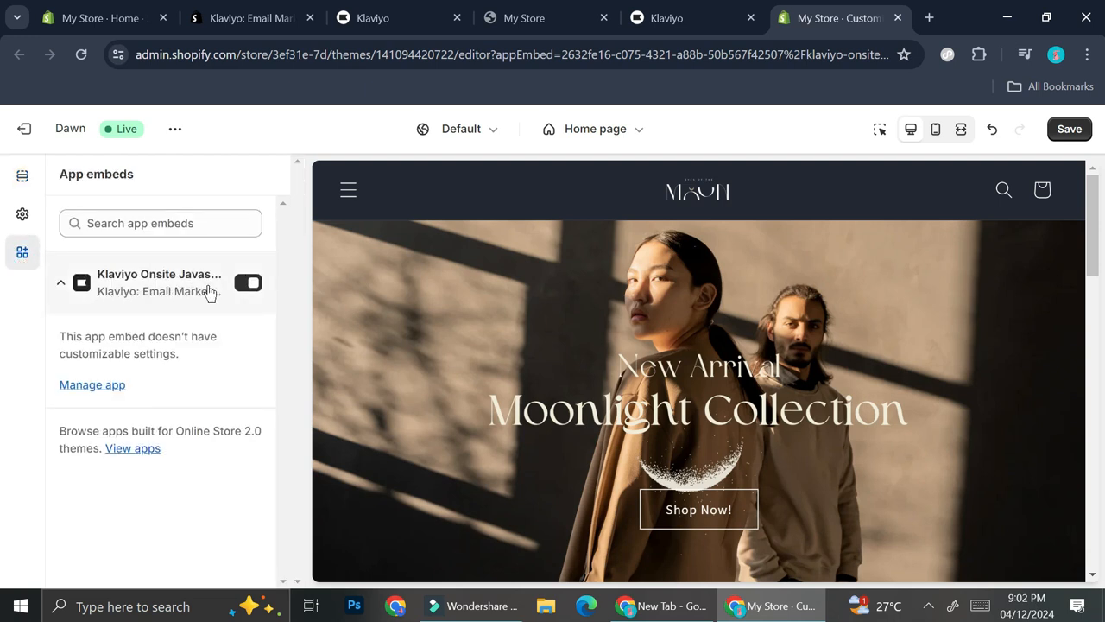
left_click(248, 284)
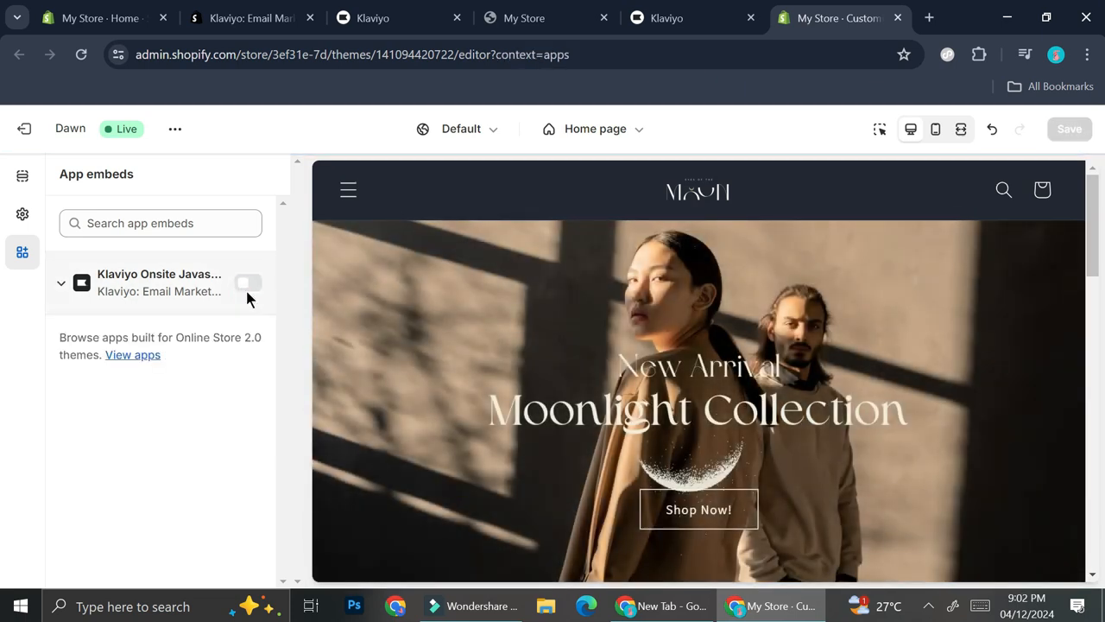
Enable and save the Klaviyo Onsite Javascript embed in the Dawn theme and refresh Klaviyo's Shopify integration page
left_click(248, 284)
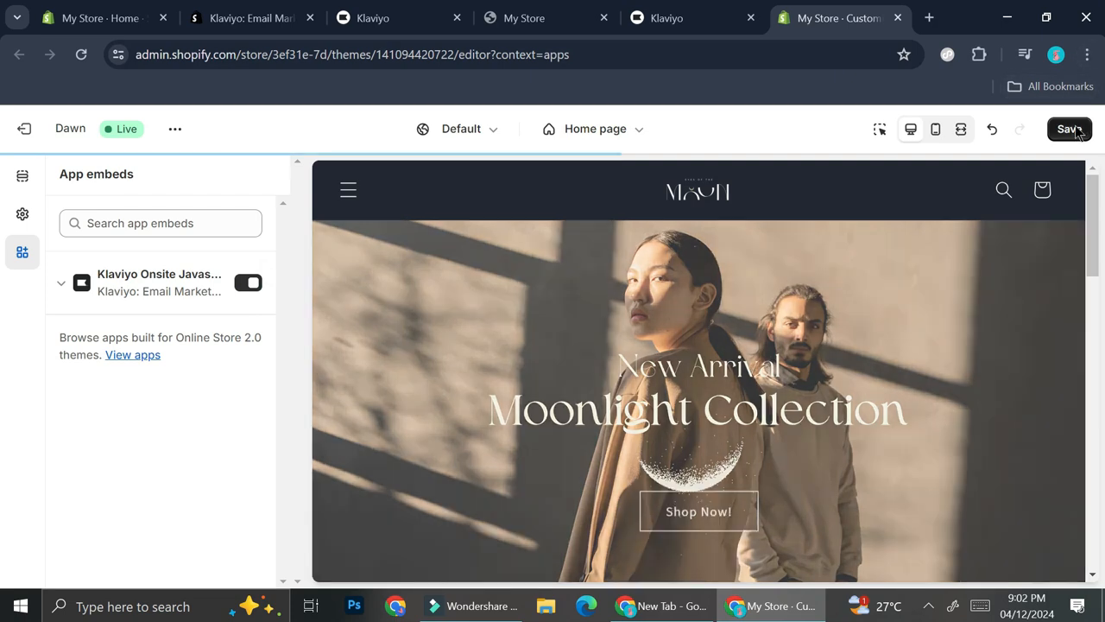
left_click(1074, 129)
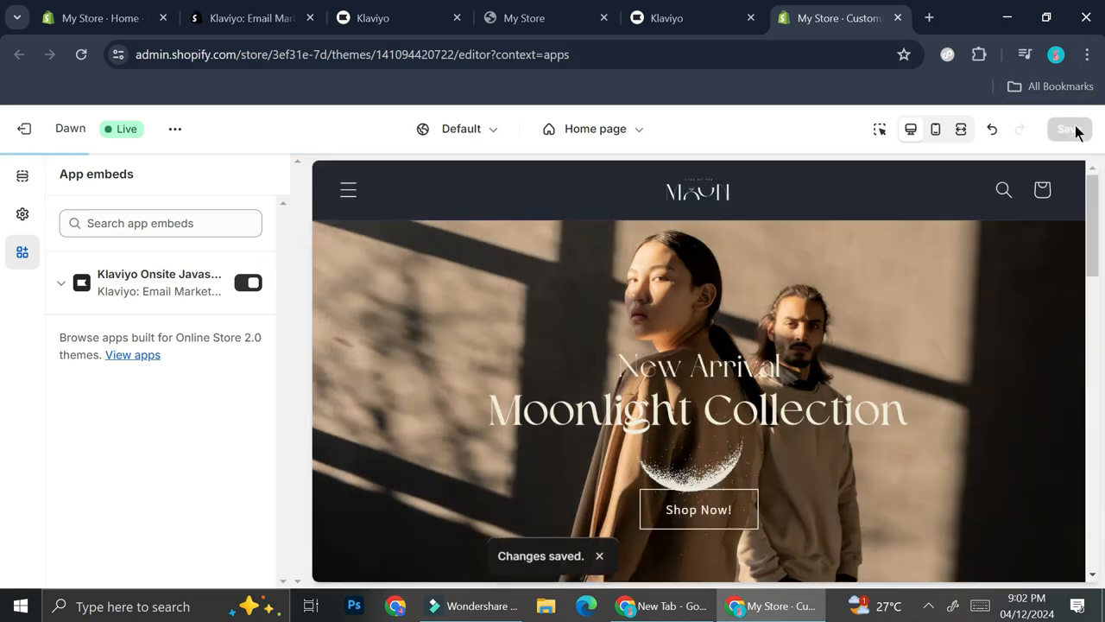
left_click(702, 17)
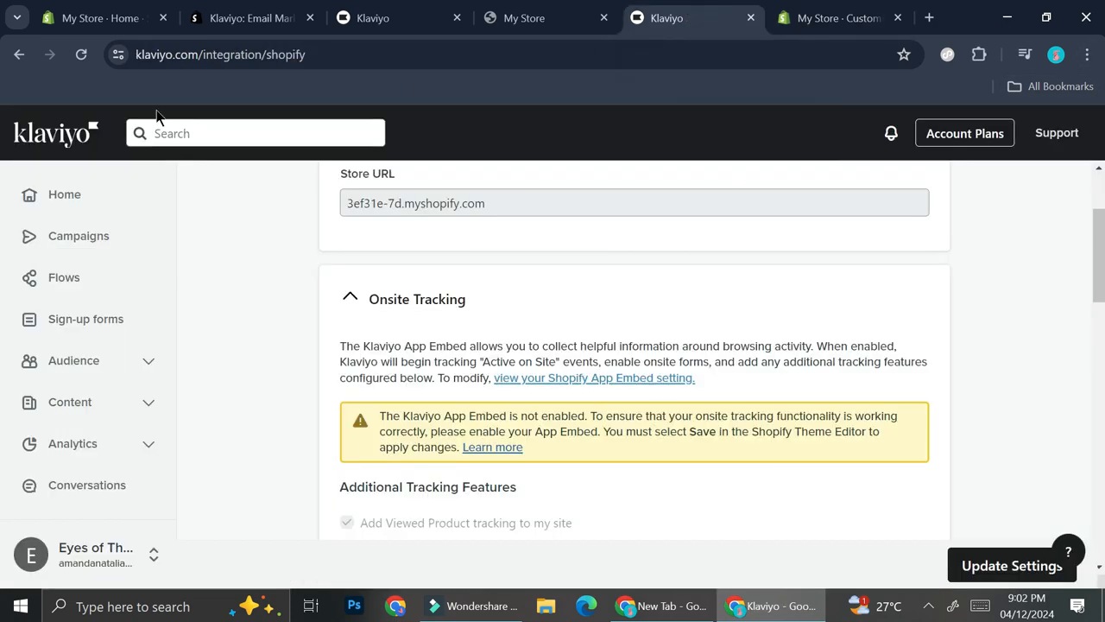
left_click(83, 60)
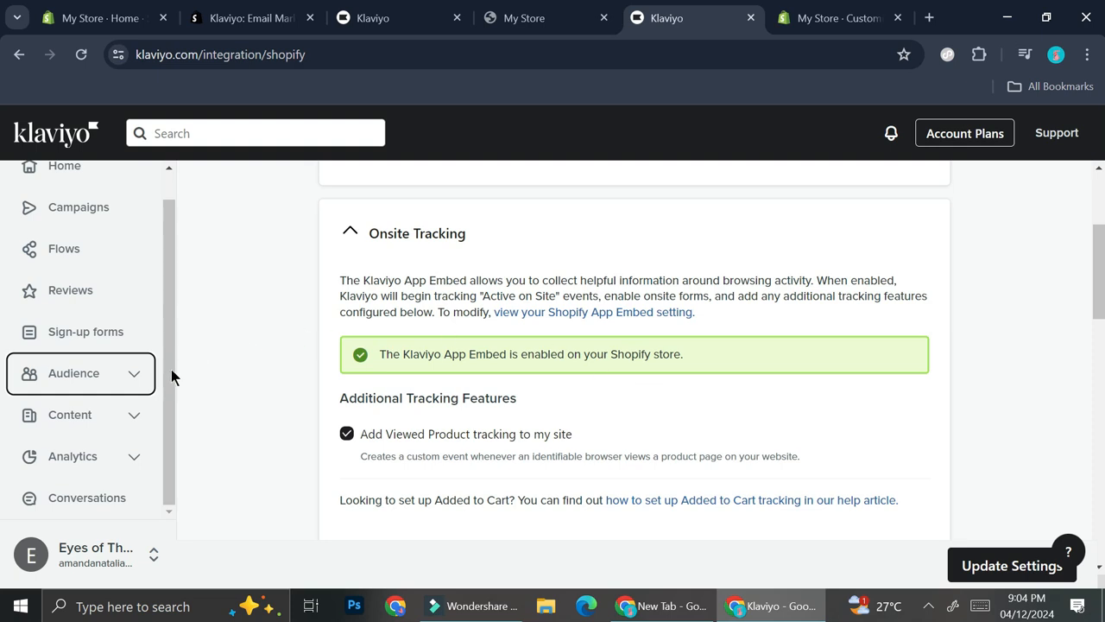
Open the Active on Site metric in Klaviyo's analytics and examine its daily chart for the last 30 days
left_click(136, 455)
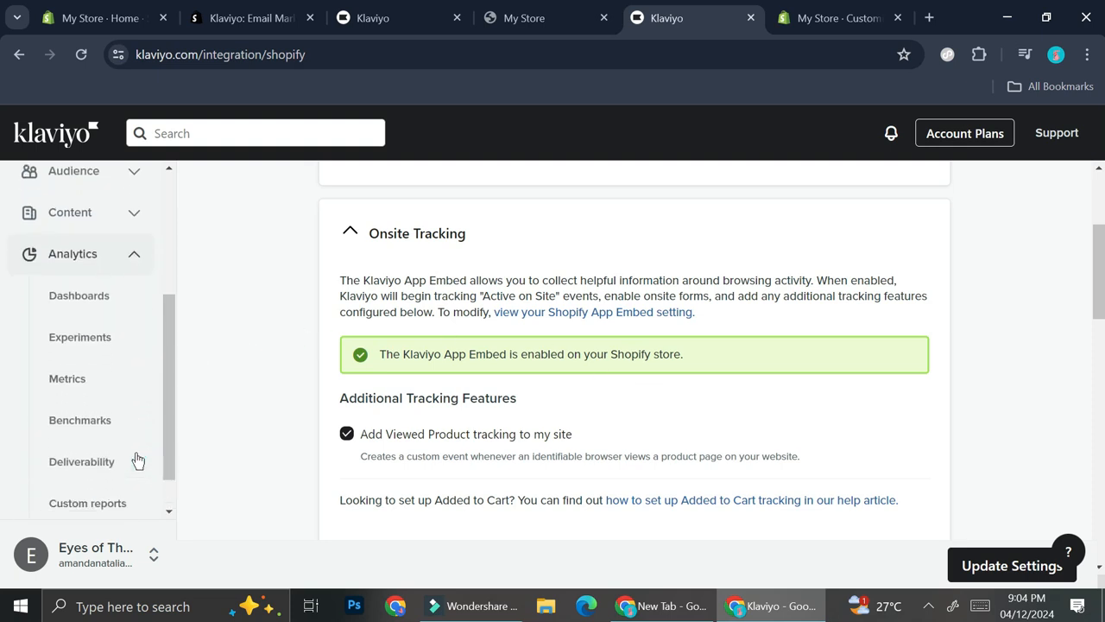
left_click(74, 375)
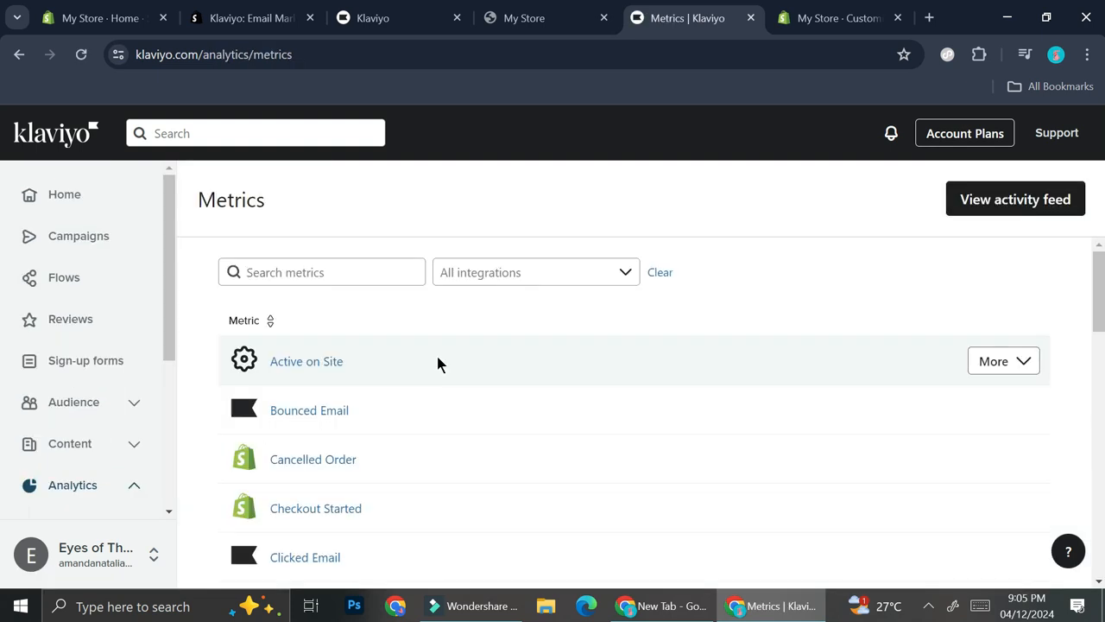
left_click(326, 363)
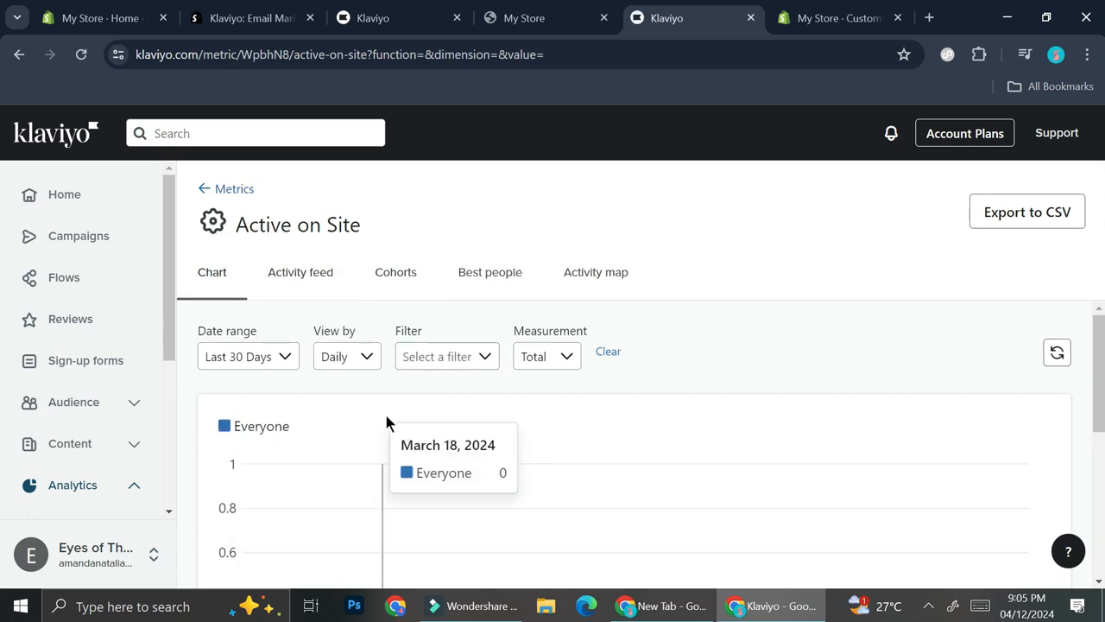
scroll(385, 416, "down", 3)
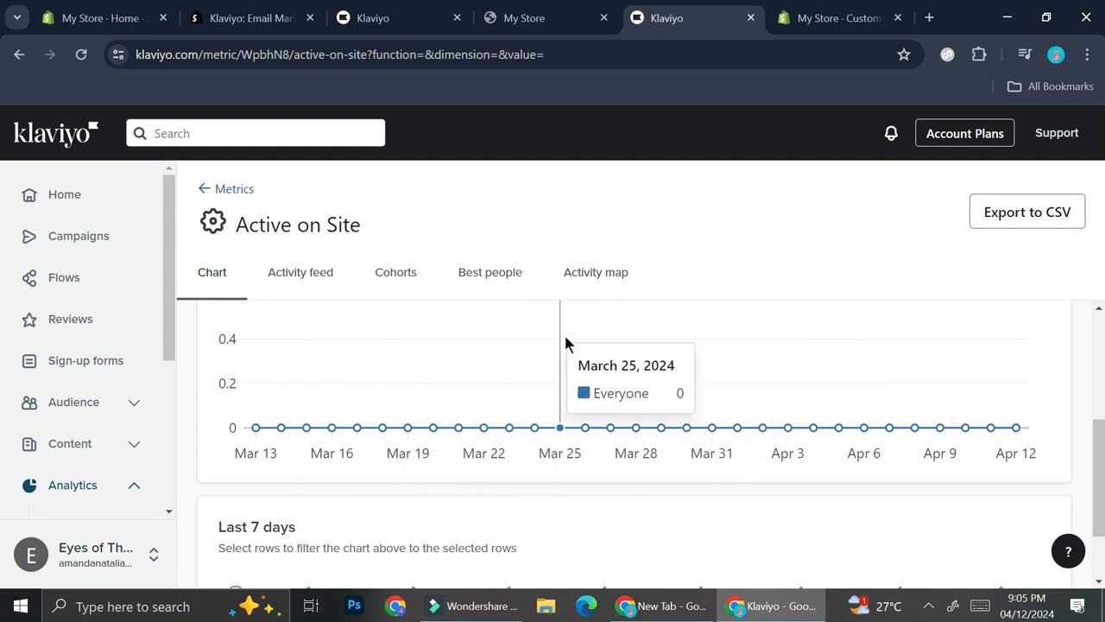
scroll(564, 336, "up", 1)
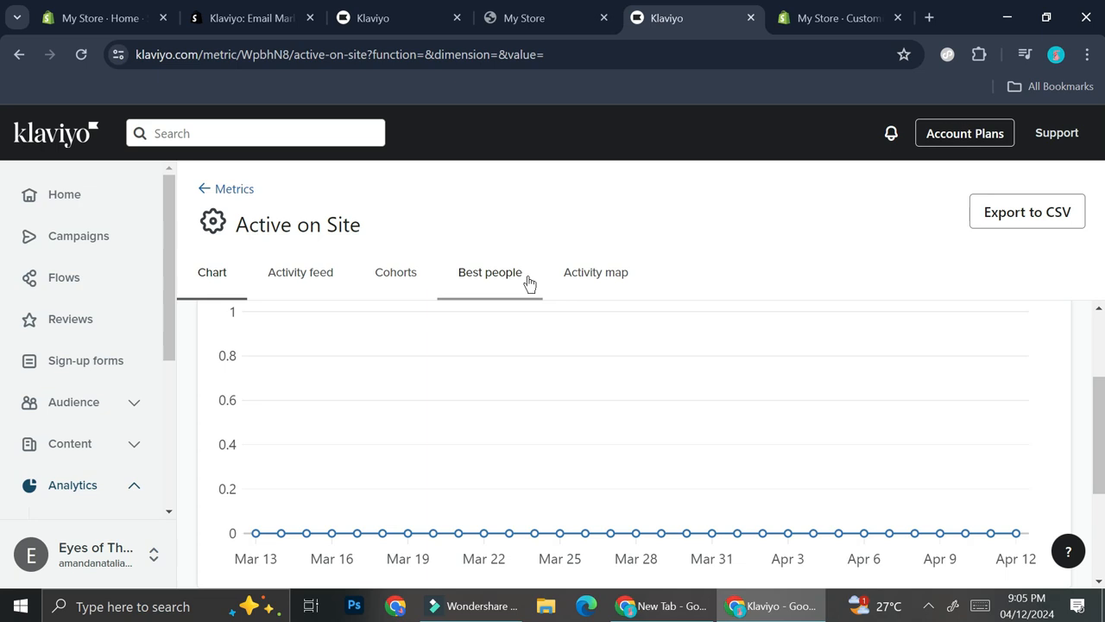
Return to the metrics list and review the Shopify metrics, such as Cancelled Order, Checkout Started, Fulfilled Order, Ordered Product and Placed Order
key("alt+Left")
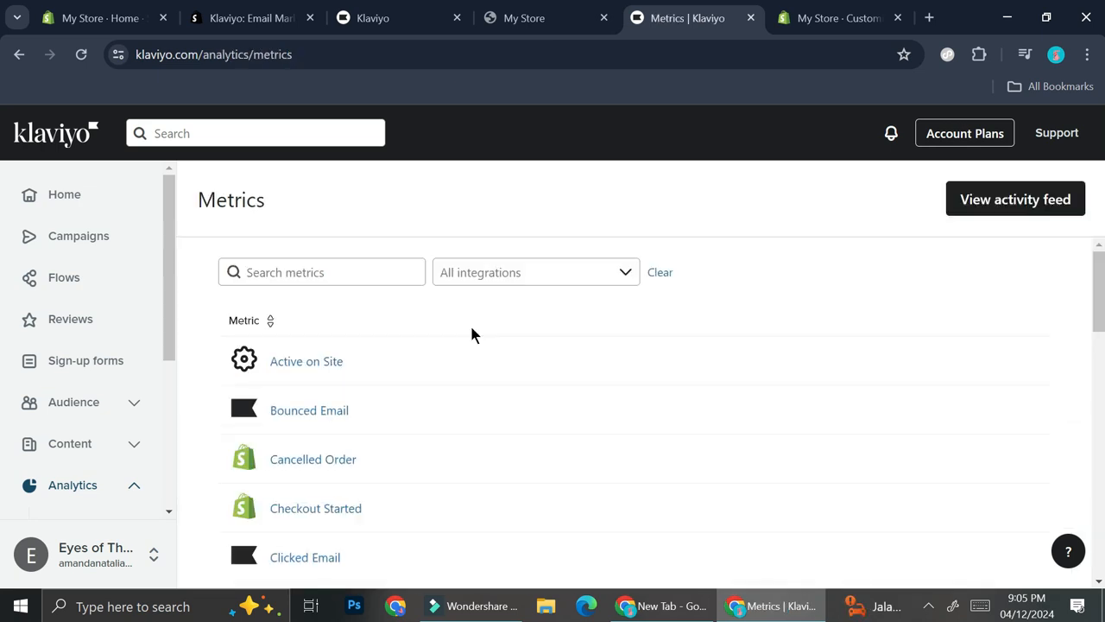
scroll(472, 333, "down", 1)
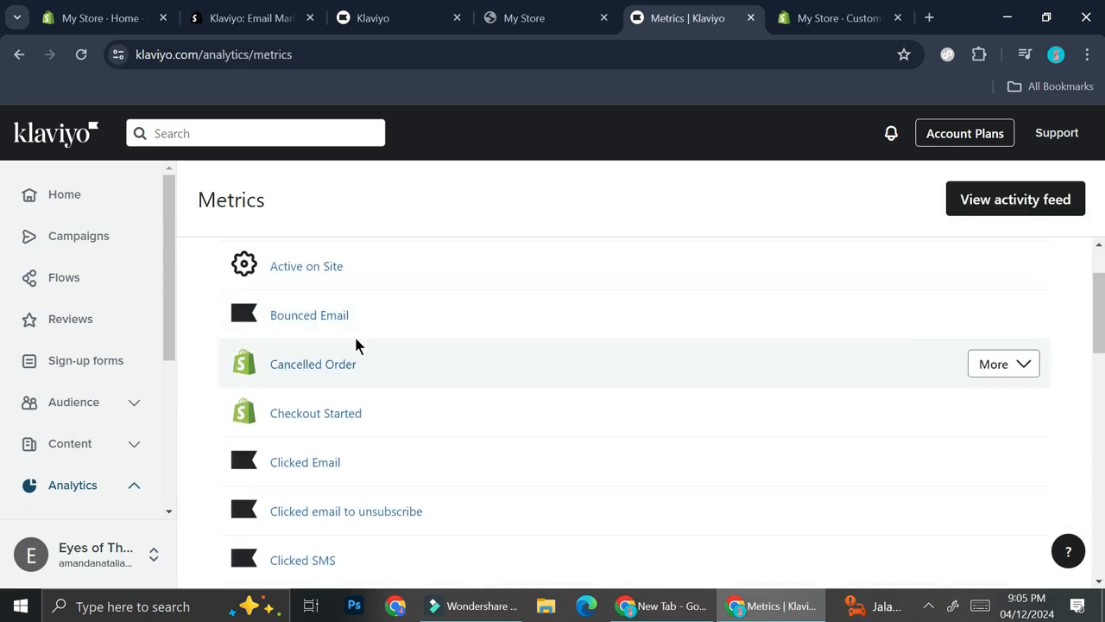
scroll(308, 363, "down", 1)
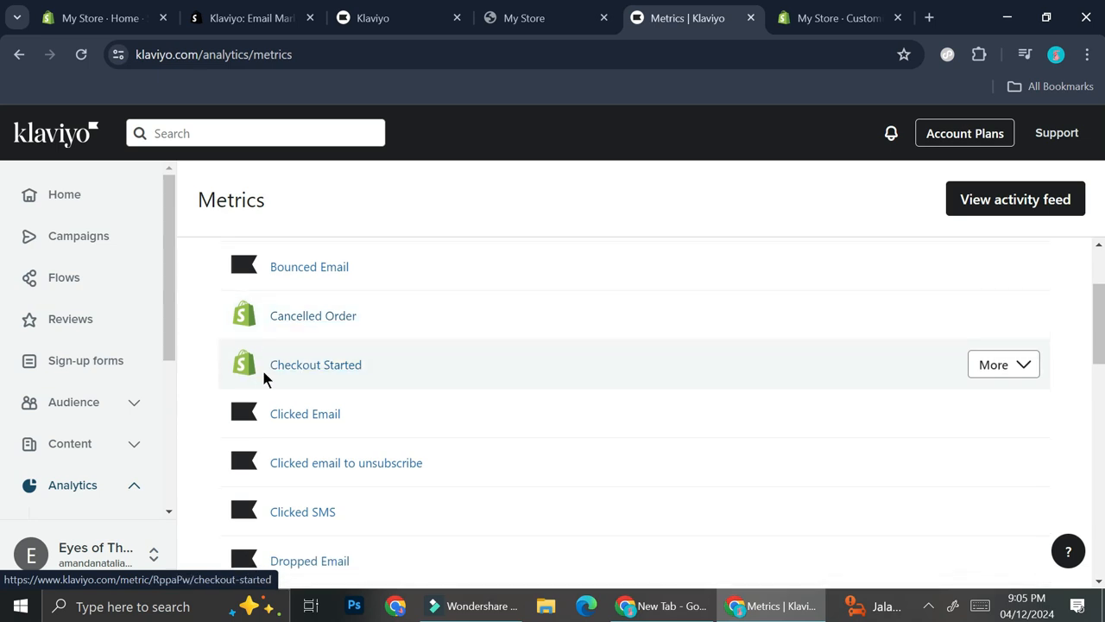
scroll(308, 348, "down", 2)
scroll(309, 348, "up", 2)
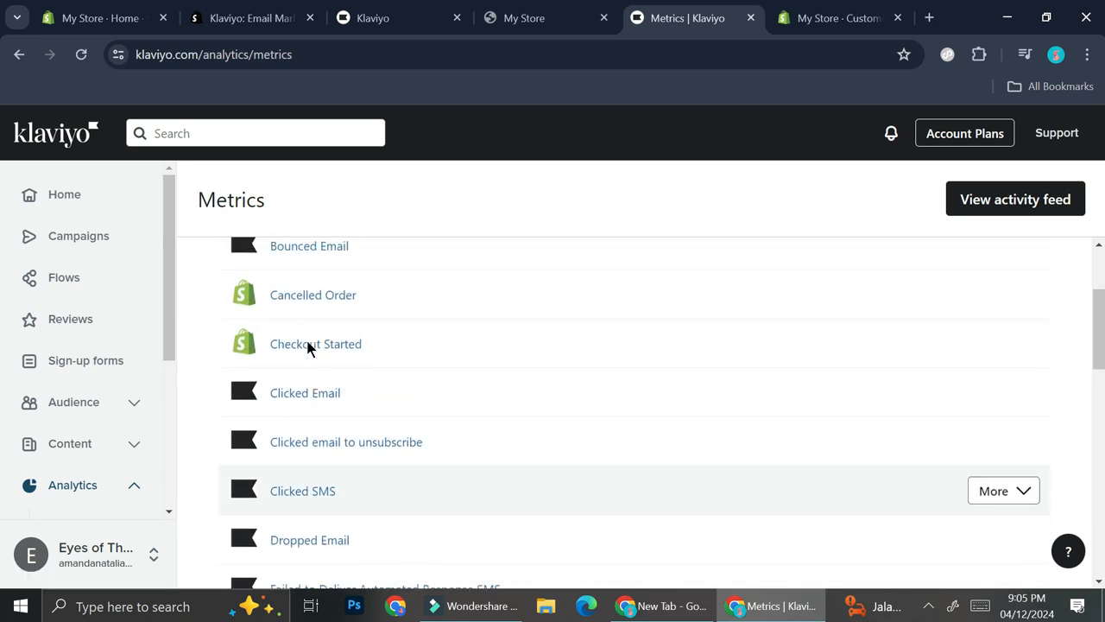
scroll(306, 346, "down", 3)
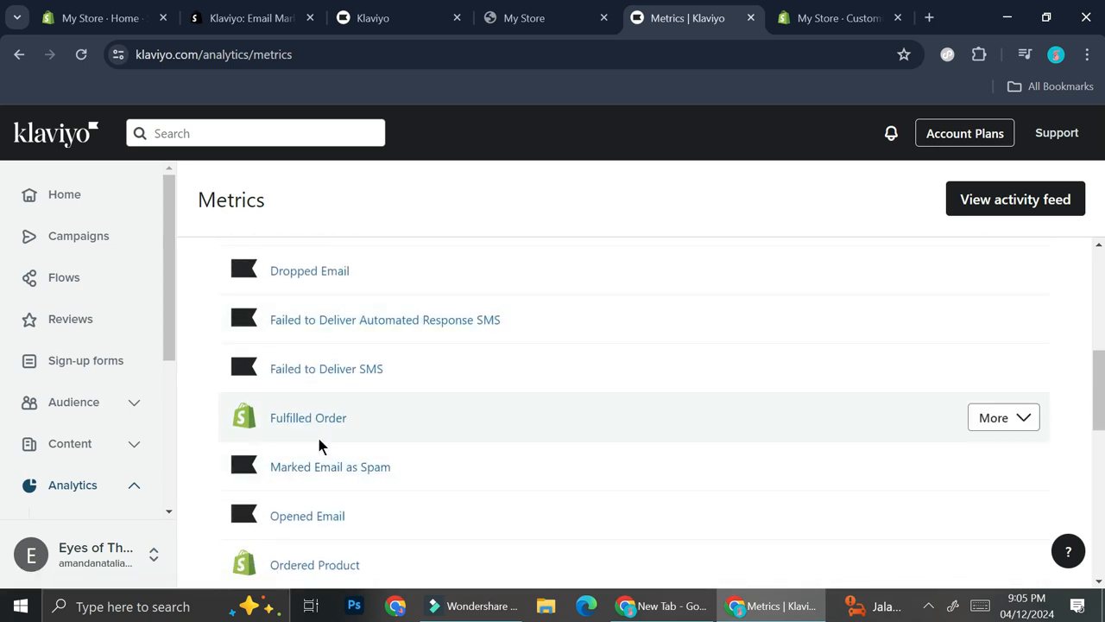
scroll(320, 446, "down", 1)
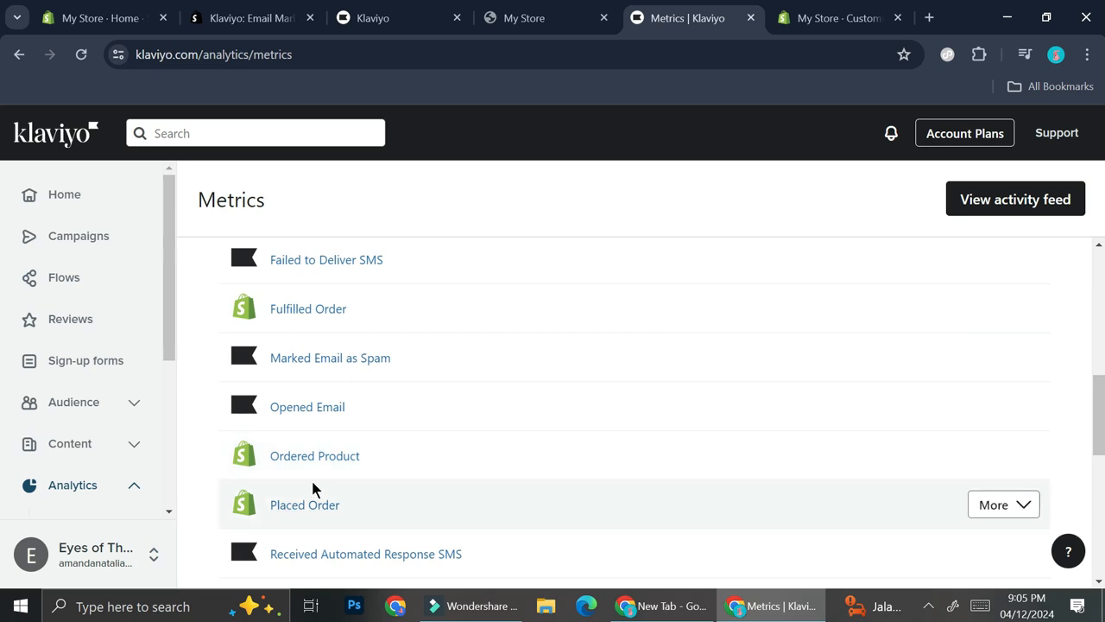
scroll(313, 484, "up", 5)
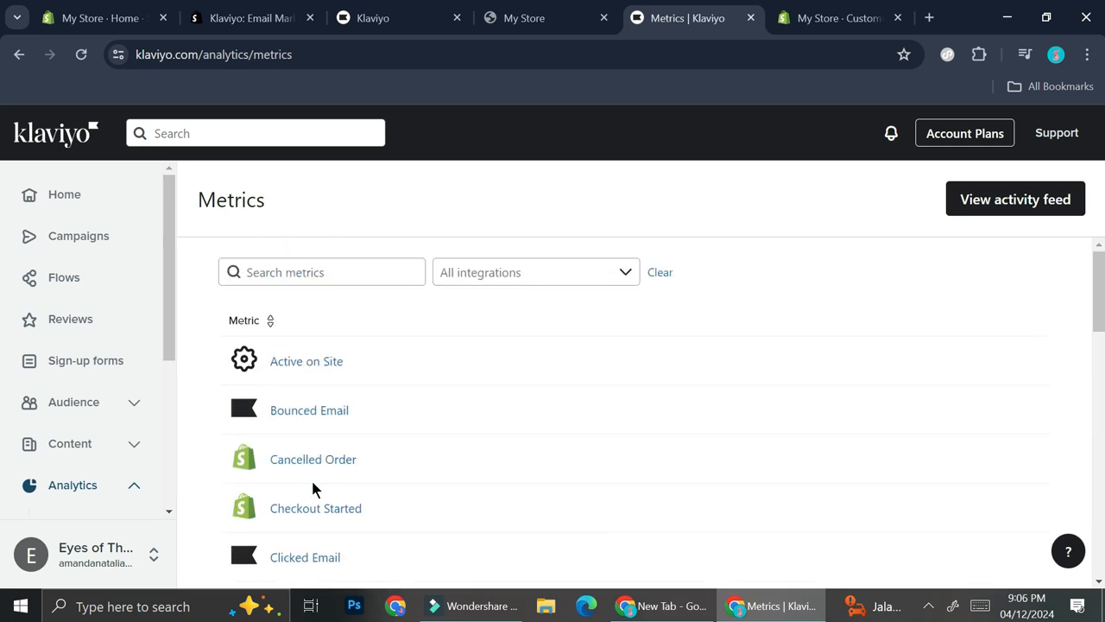